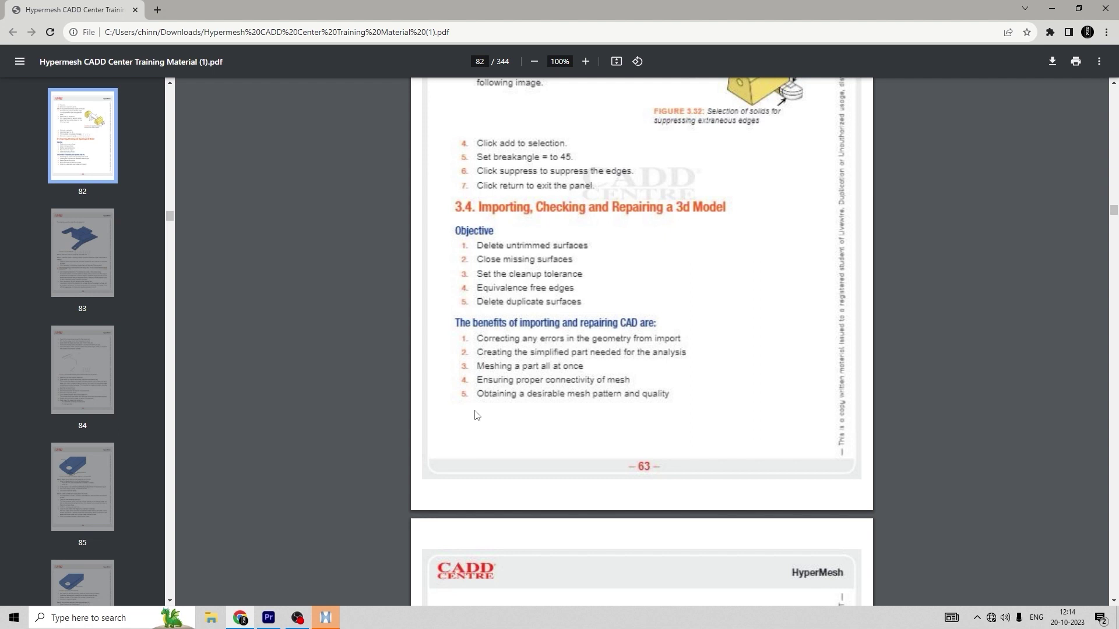
Bring up HyperWorks from the taskbar to reach its User Profiles prompt with OptiStruct chosen
{"action": "left_click", "coordinate": [328, 618]}
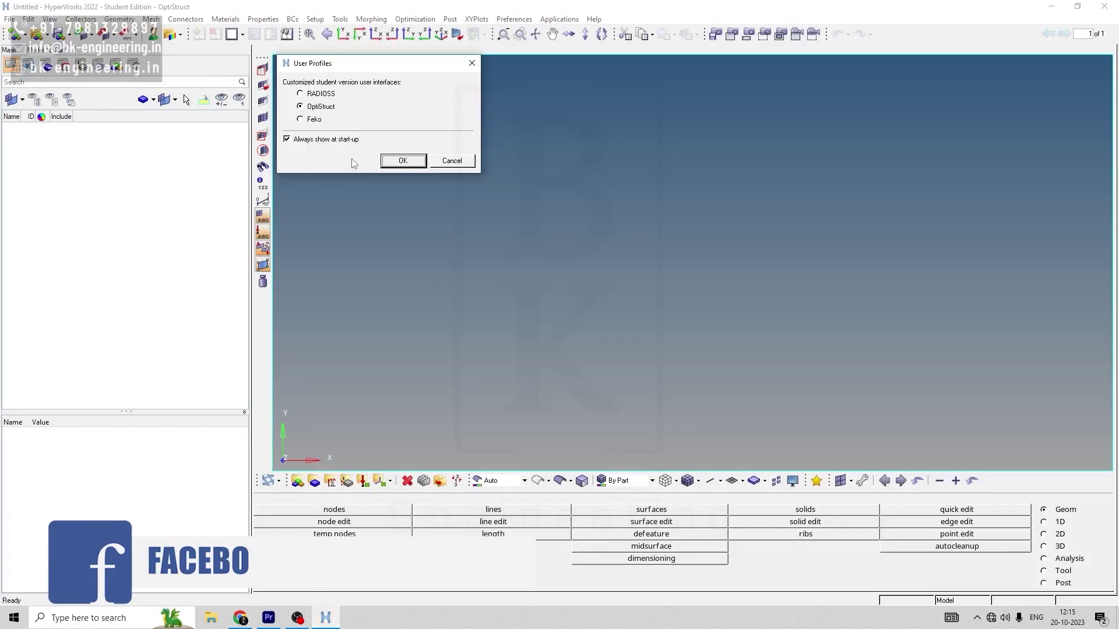
Accept the OptiStruct user profile and open clip_repair.hm from the Chapter3 folder
{"action": "left_click", "coordinate": [403, 160]}
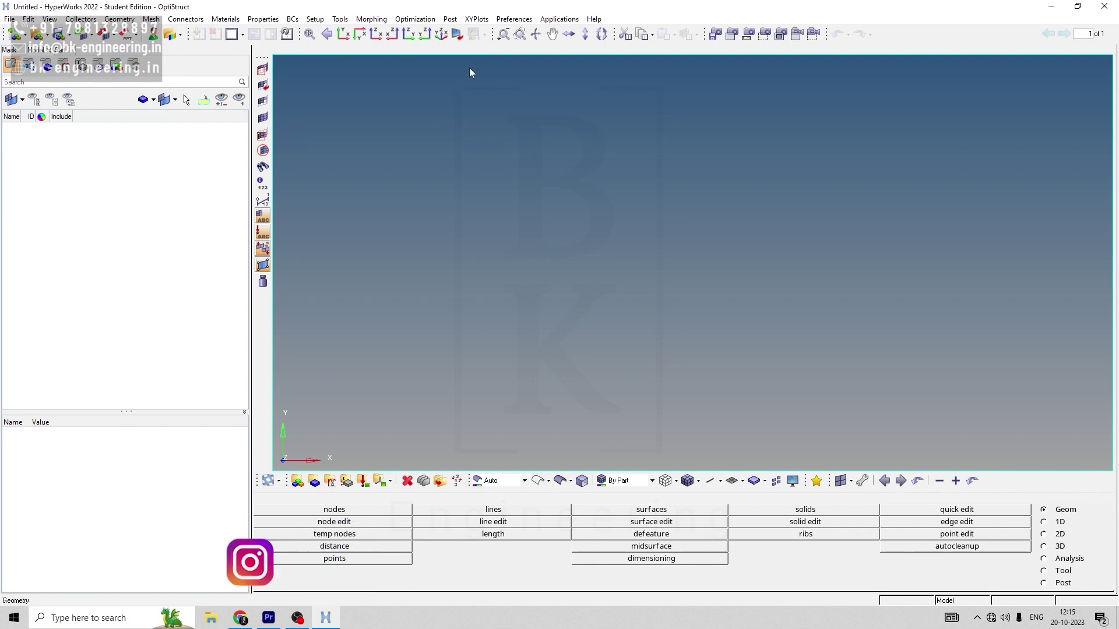
{"action": "left_click", "coordinate": [36, 35]}
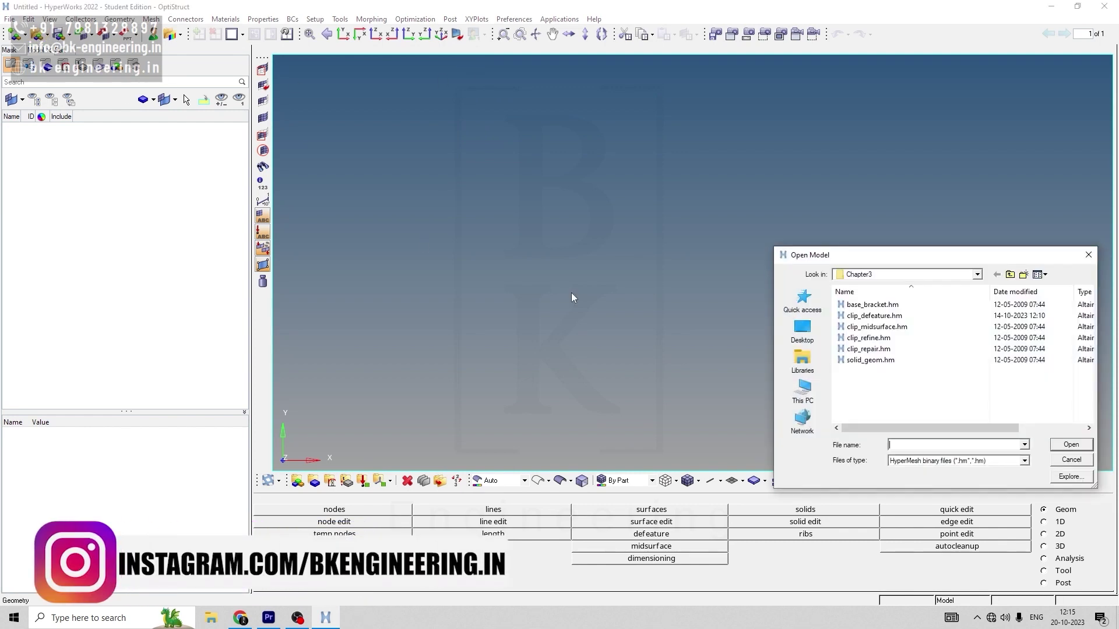
{"action": "left_click", "coordinate": [867, 349]}
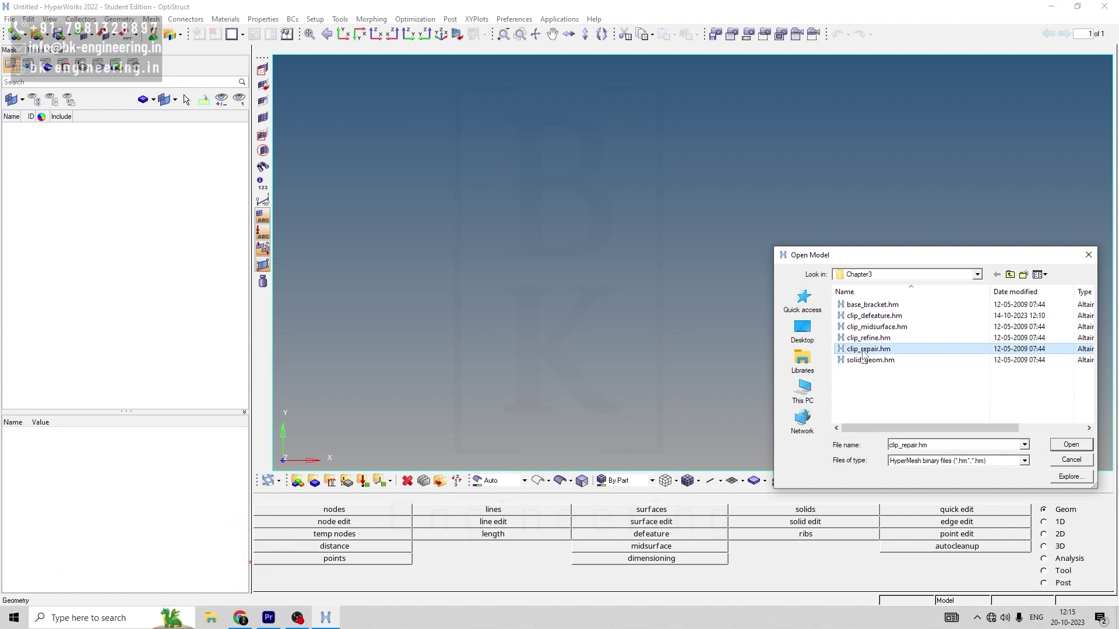
{"action": "left_click", "coordinate": [1070, 446]}
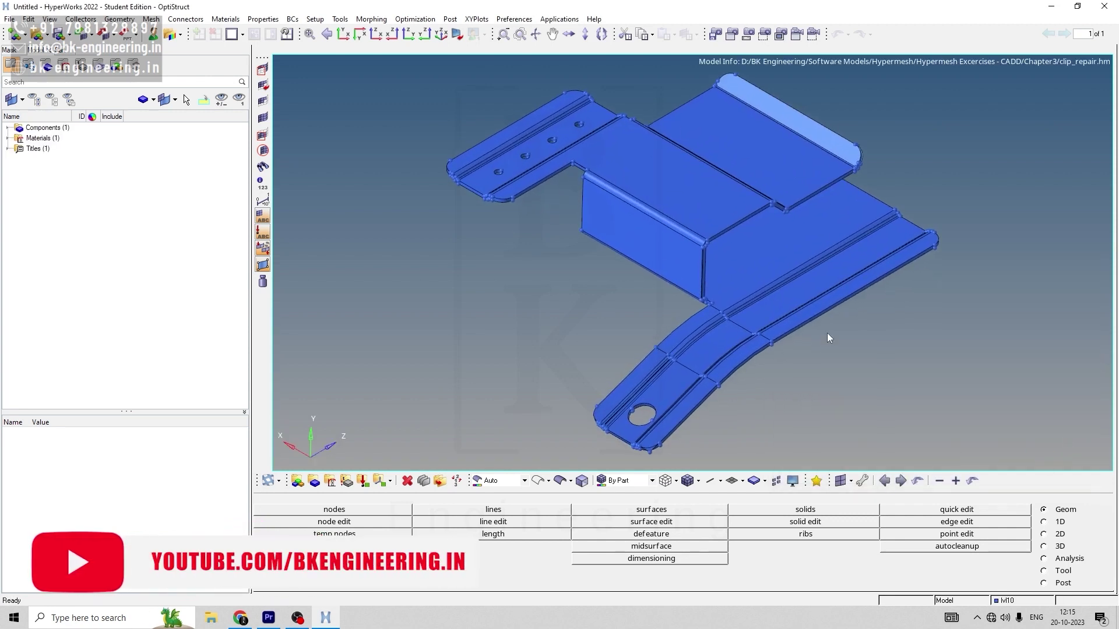
Check the exercise steps in the training PDF, then open Geometry Autocleanup
{"action": "left_click", "coordinate": [239, 617]}
{"action": "scroll", "coordinate": [589, 389], "scroll_direction": "down", "scroll_amount": 8}
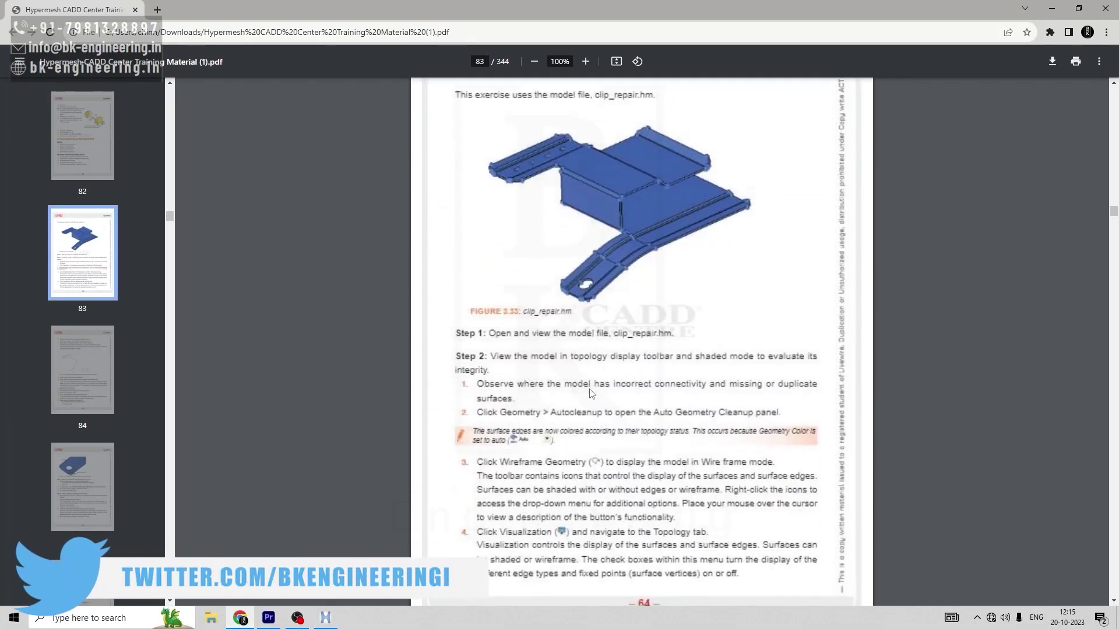
{"action": "scroll", "coordinate": [590, 394], "scroll_direction": "down", "scroll_amount": 1}
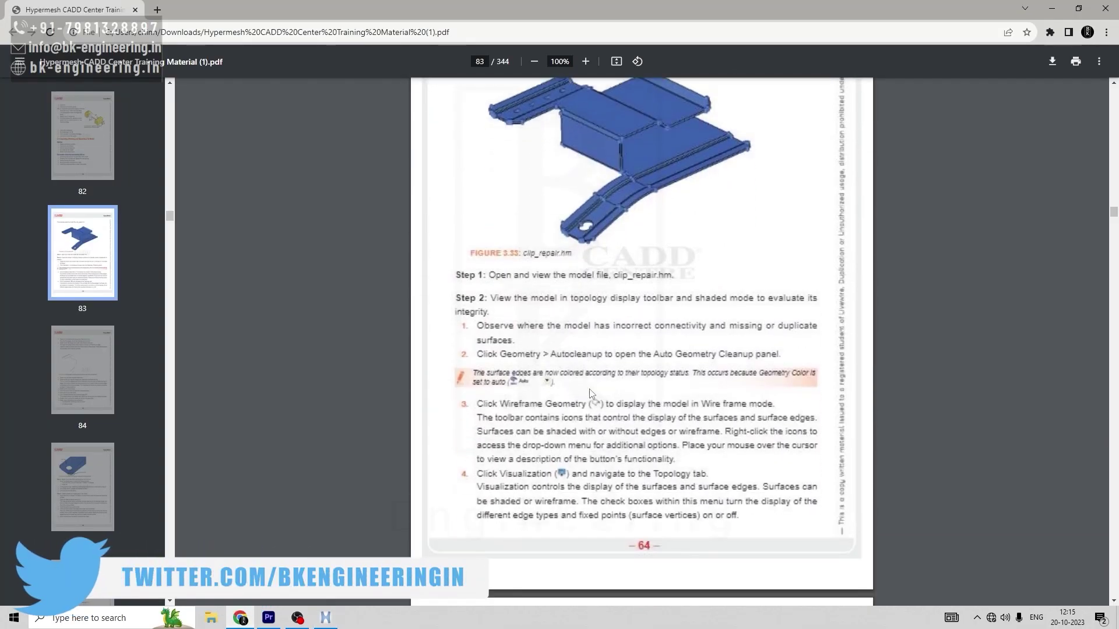
{"action": "left_click", "coordinate": [326, 618]}
{"action": "left_click", "coordinate": [945, 547]}
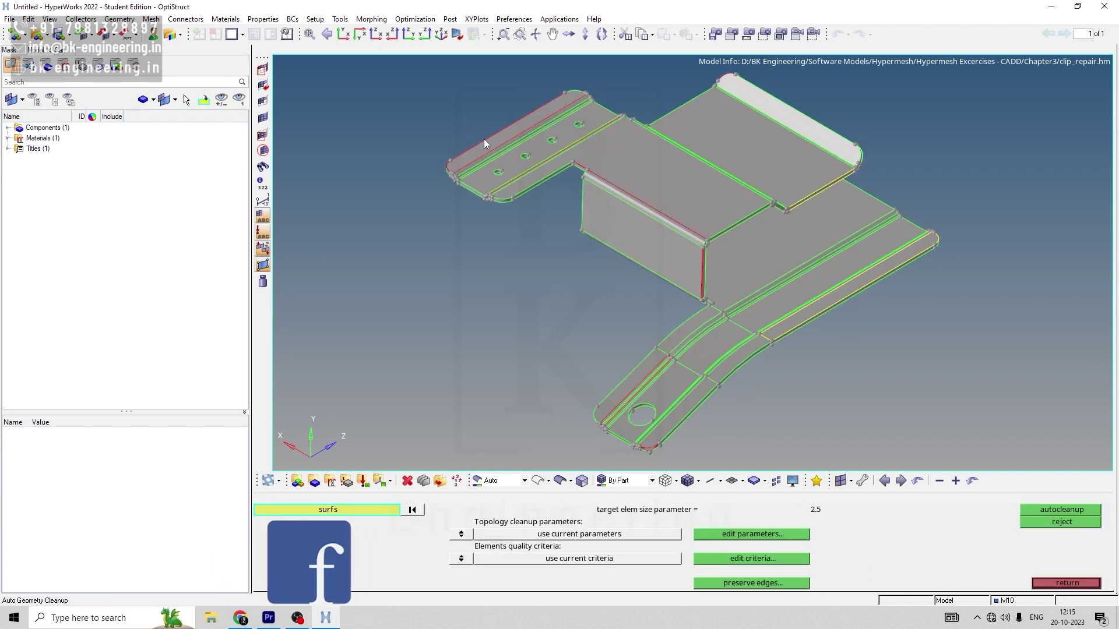
Toggle free, shared, suppressed and non-manifold edge display under Topology, then leave Autocleanup
{"action": "left_click", "coordinate": [792, 481]}
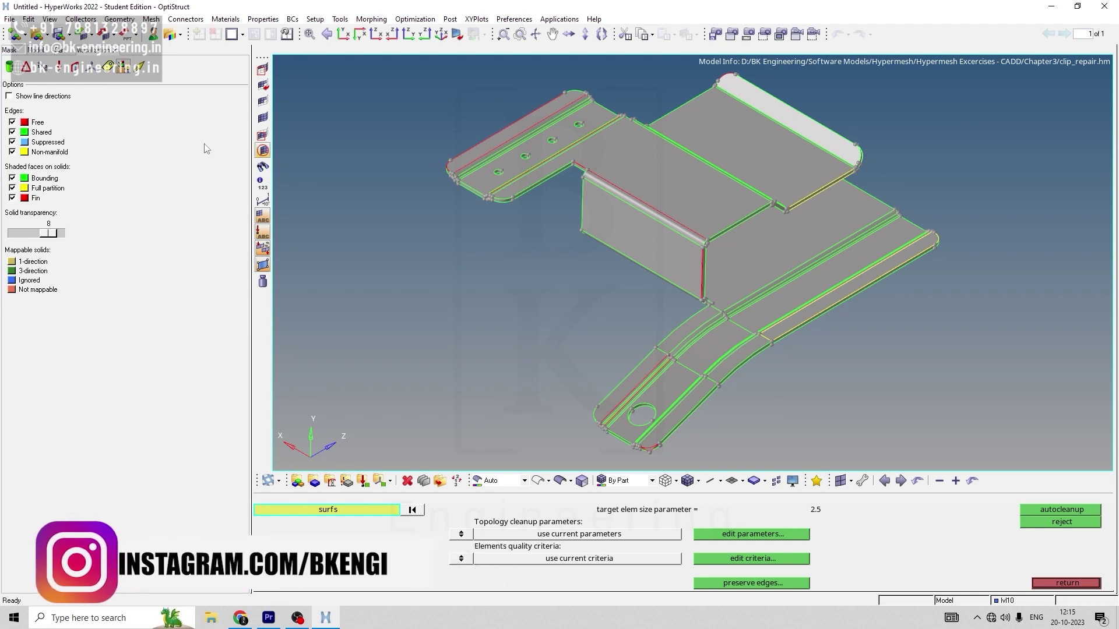
{"action": "left_click", "coordinate": [12, 132]}
{"action": "left_click", "coordinate": [13, 142]}
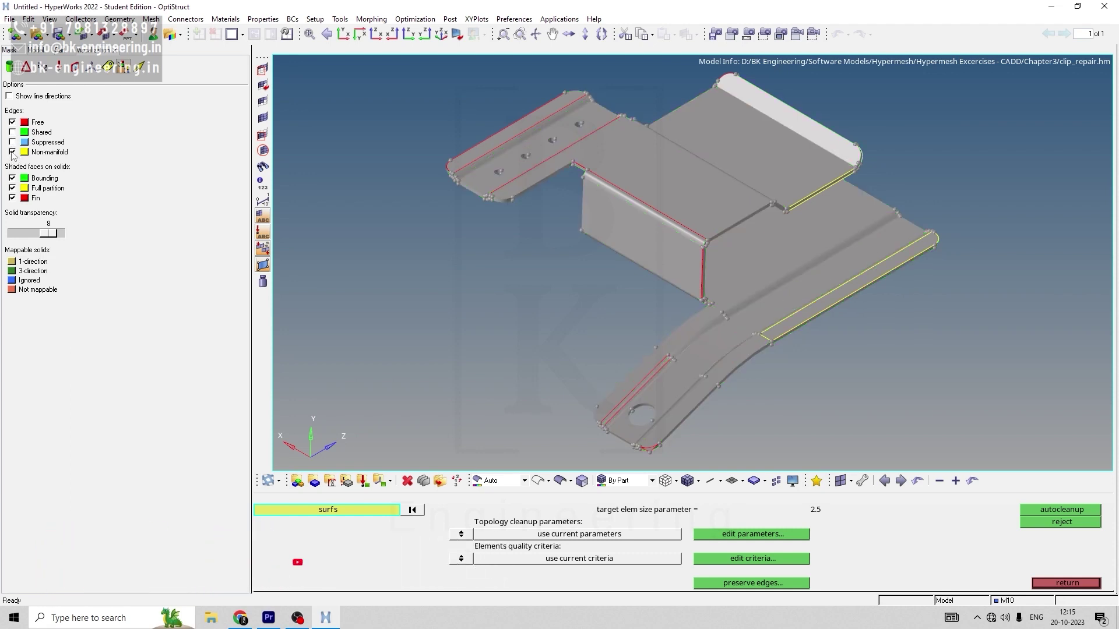
{"action": "left_click", "coordinate": [13, 152]}
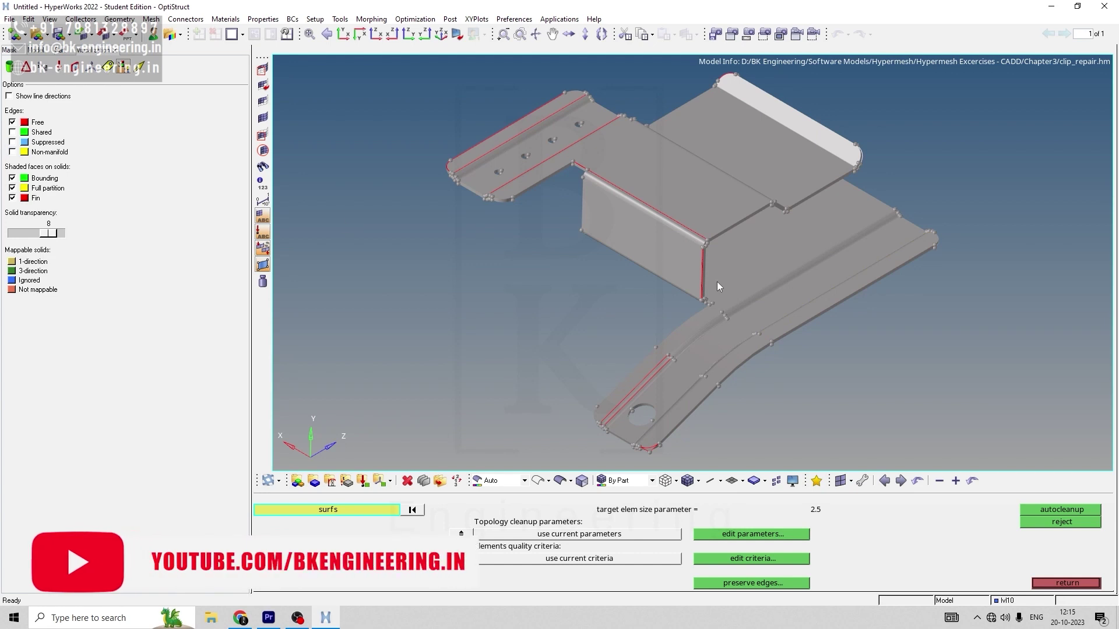
{"action": "left_click", "coordinate": [12, 152]}
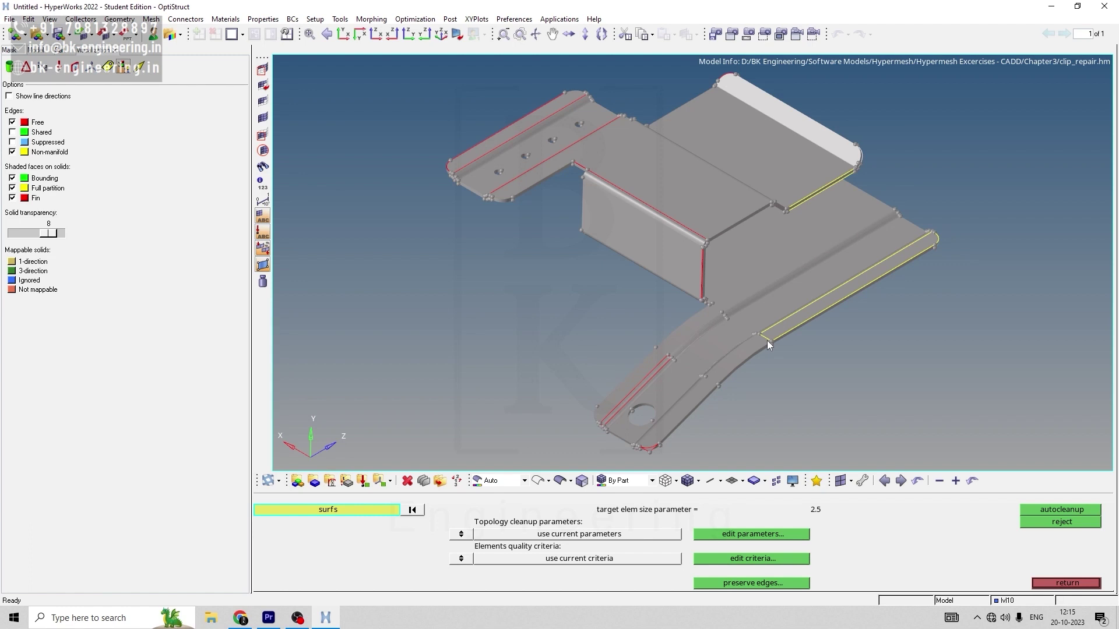
{"action": "left_click", "coordinate": [12, 142]}
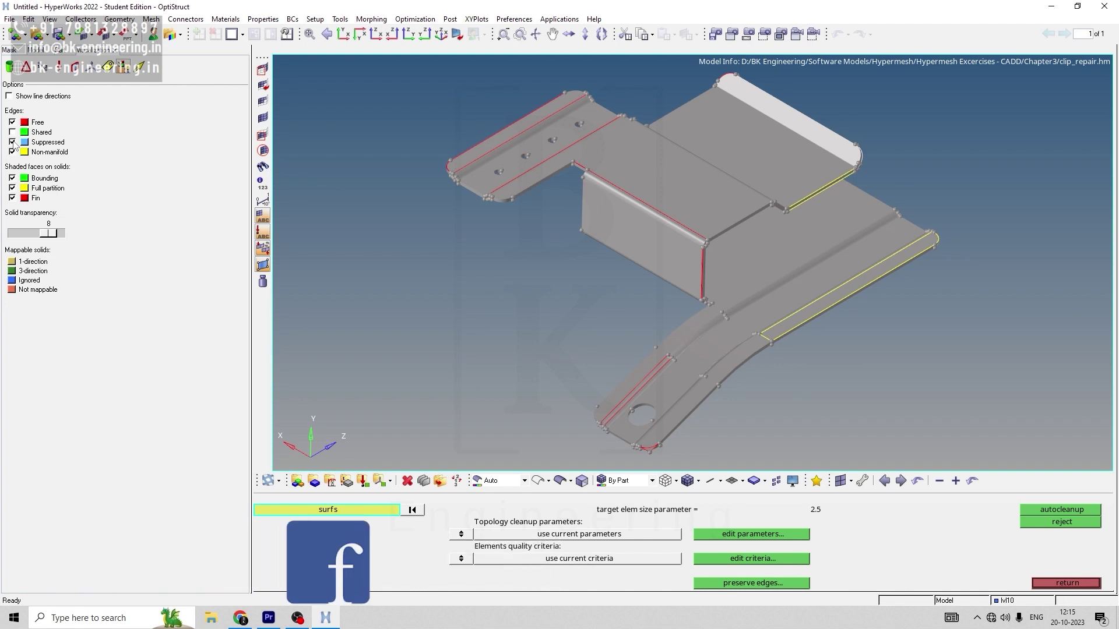
{"action": "left_click", "coordinate": [12, 132]}
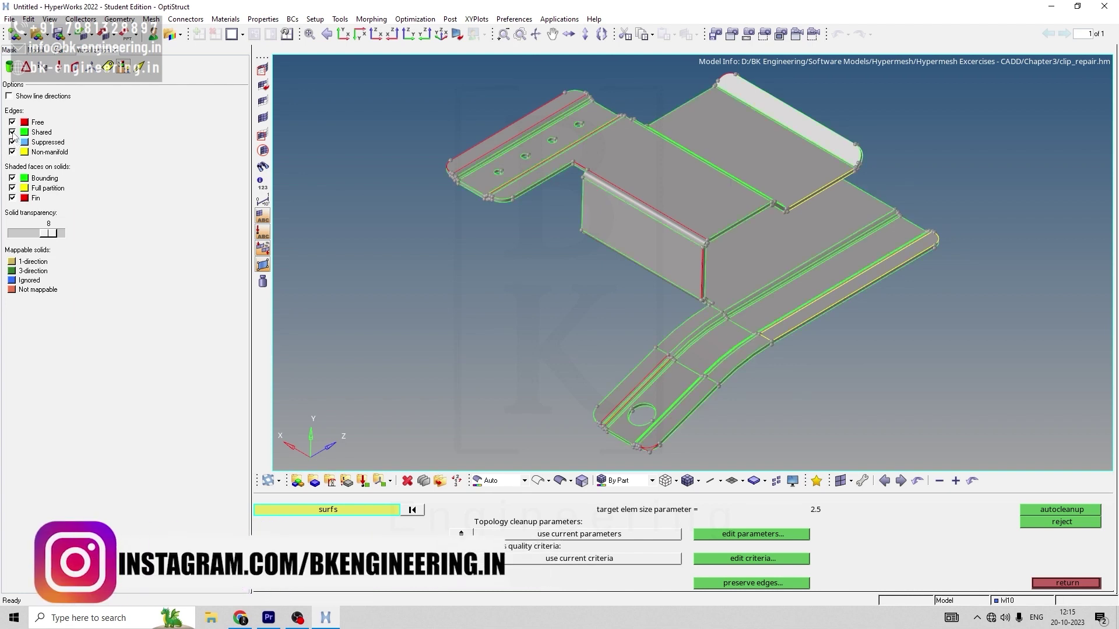
{"action": "left_click", "coordinate": [39, 51]}
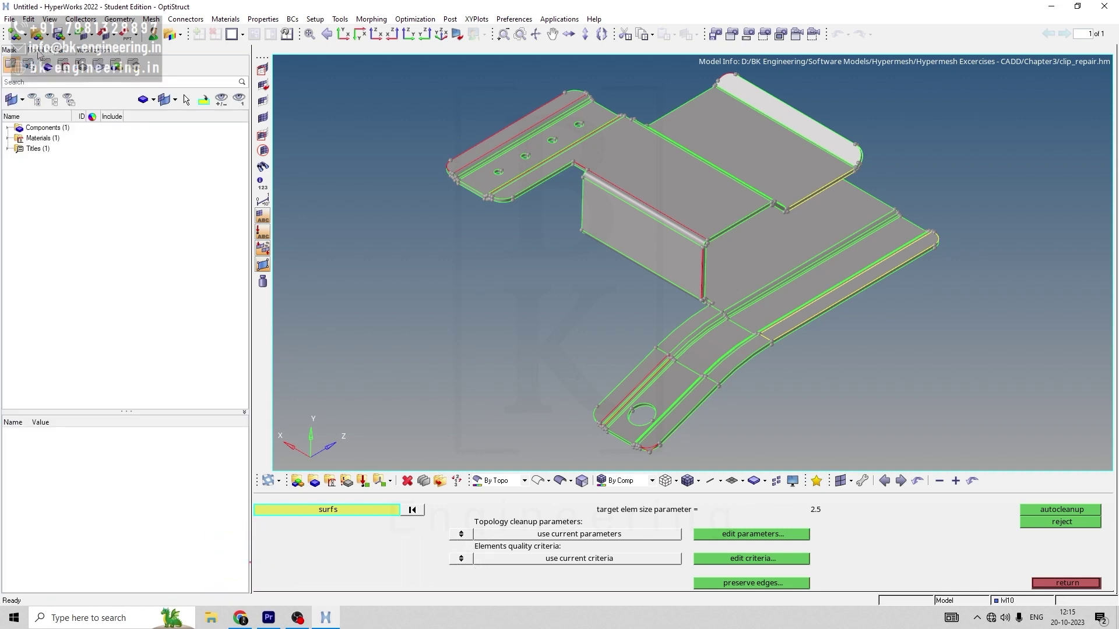
{"action": "left_click", "coordinate": [1067, 584]}
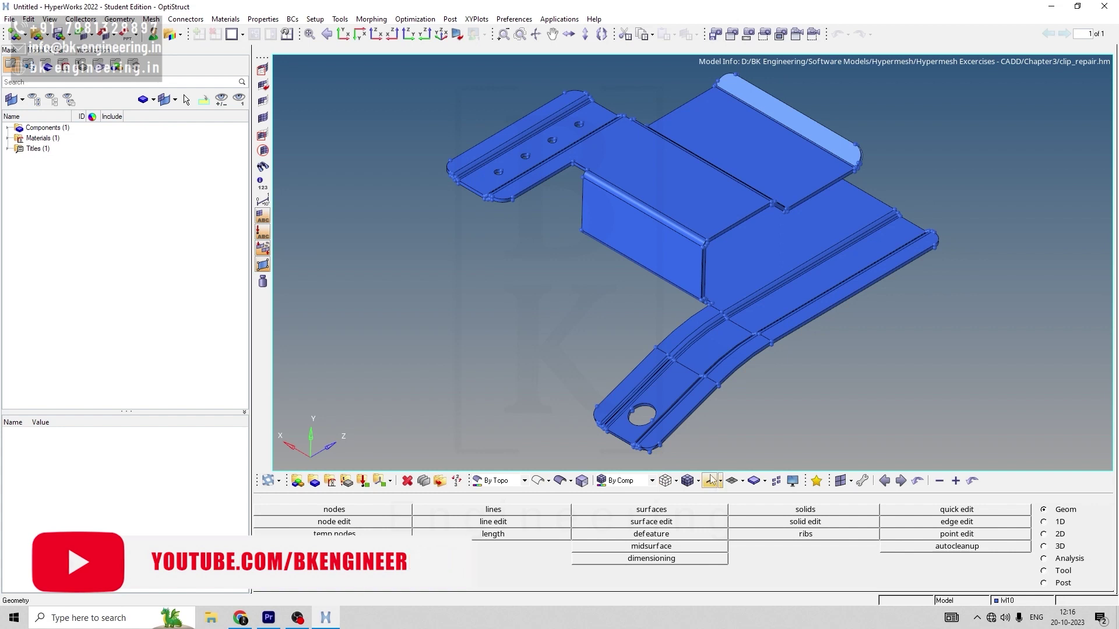
Zoom to the hole end and delete the duplicate strip surface with Delete set to surfs
{"action": "scroll", "coordinate": [665, 454], "scroll_direction": "up", "scroll_amount": 2}
{"action": "scroll", "coordinate": [666, 454], "scroll_direction": "up", "scroll_amount": 3}
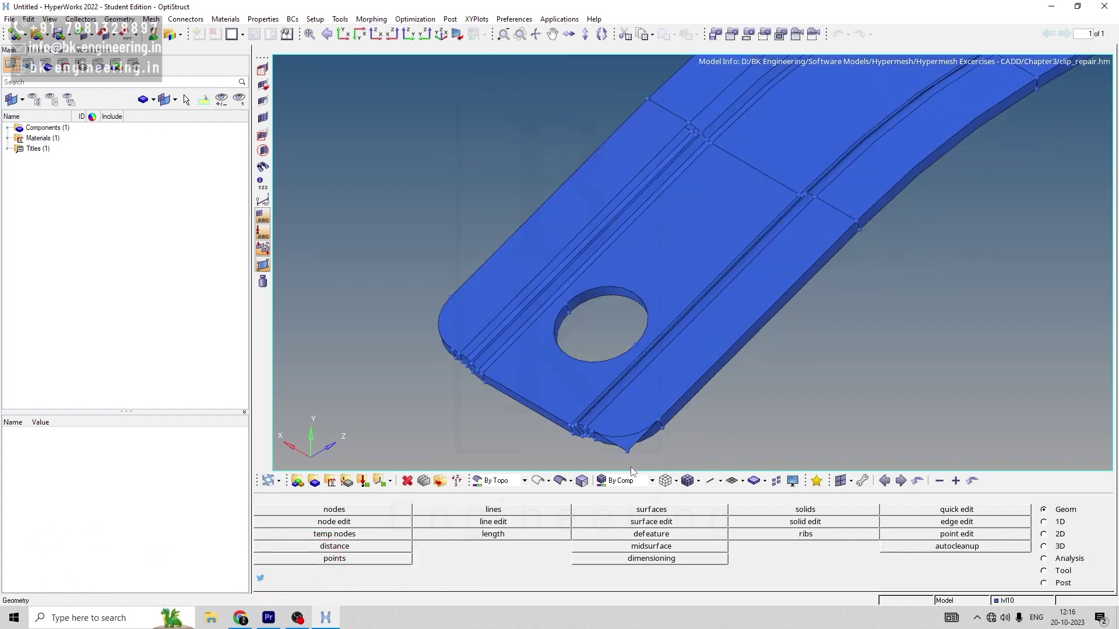
{"action": "left_click", "coordinate": [407, 480]}
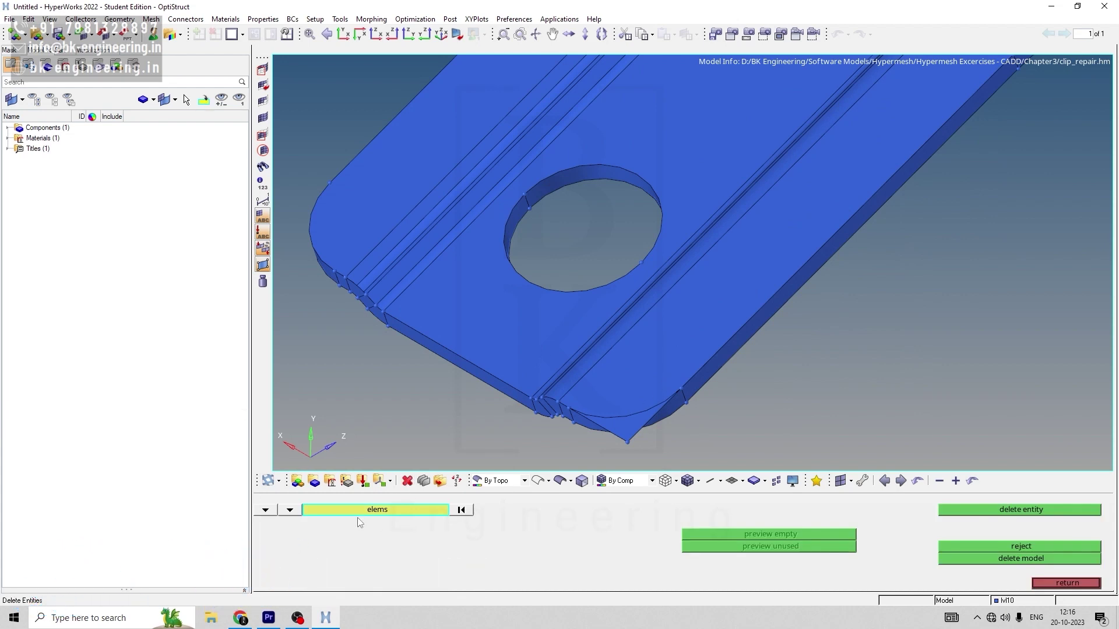
{"action": "left_click", "coordinate": [341, 509]}
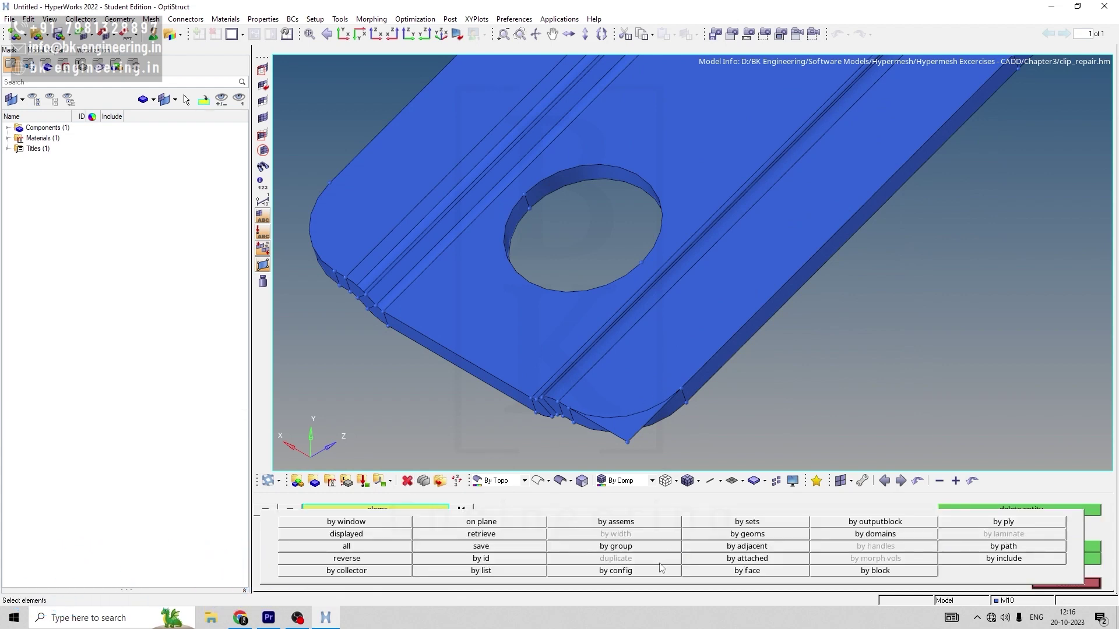
{"action": "left_click", "coordinate": [287, 508]}
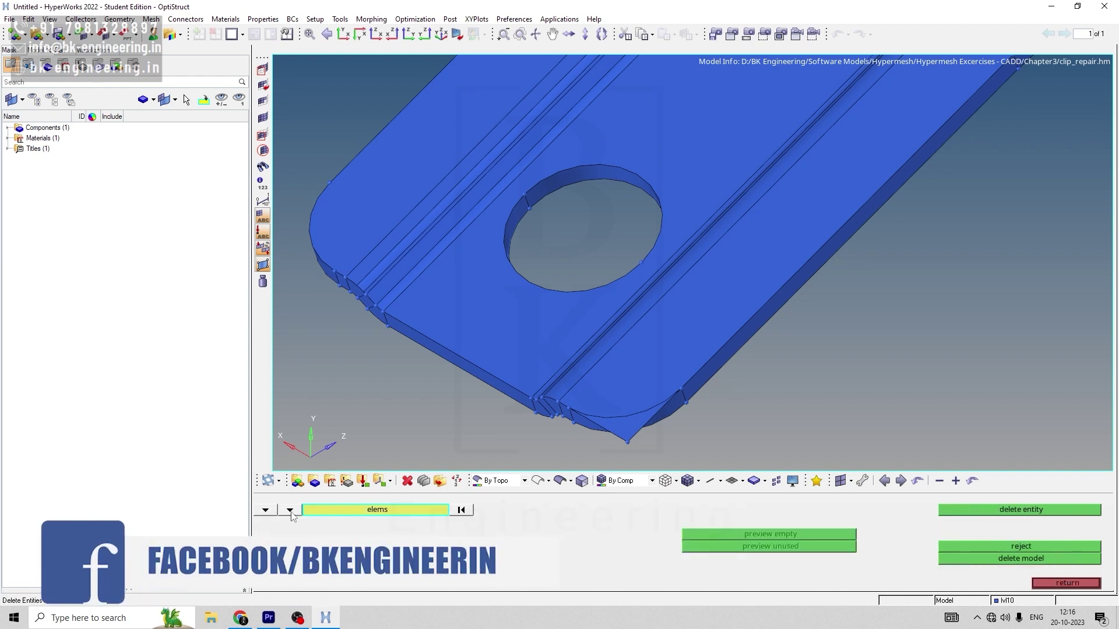
{"action": "left_click", "coordinate": [579, 595]}
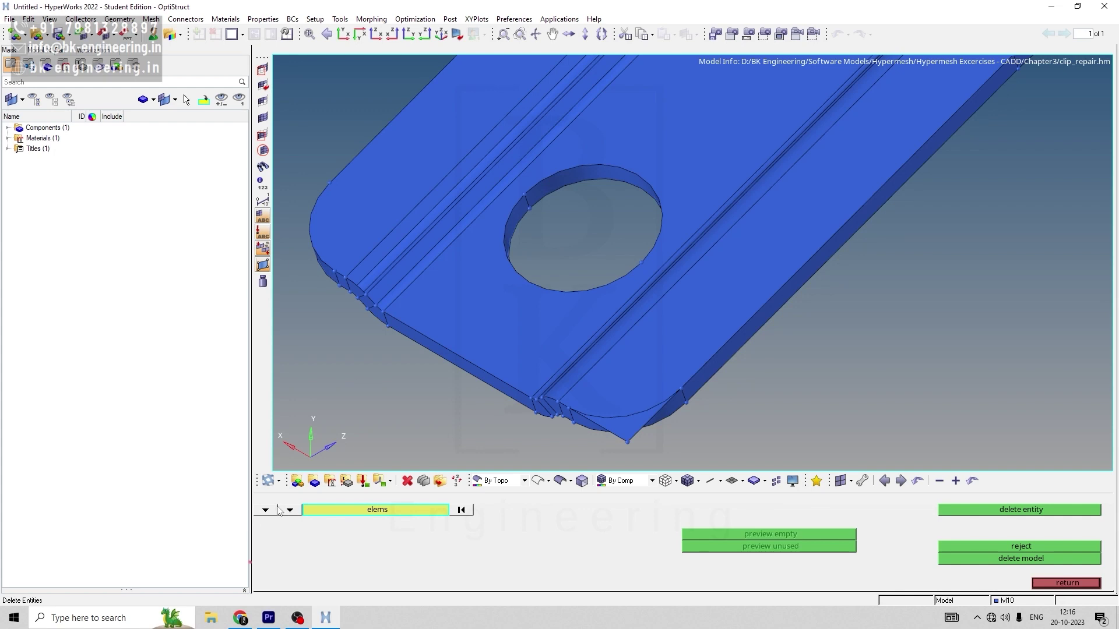
{"action": "left_click", "coordinate": [290, 510]}
{"action": "left_click", "coordinate": [360, 510]}
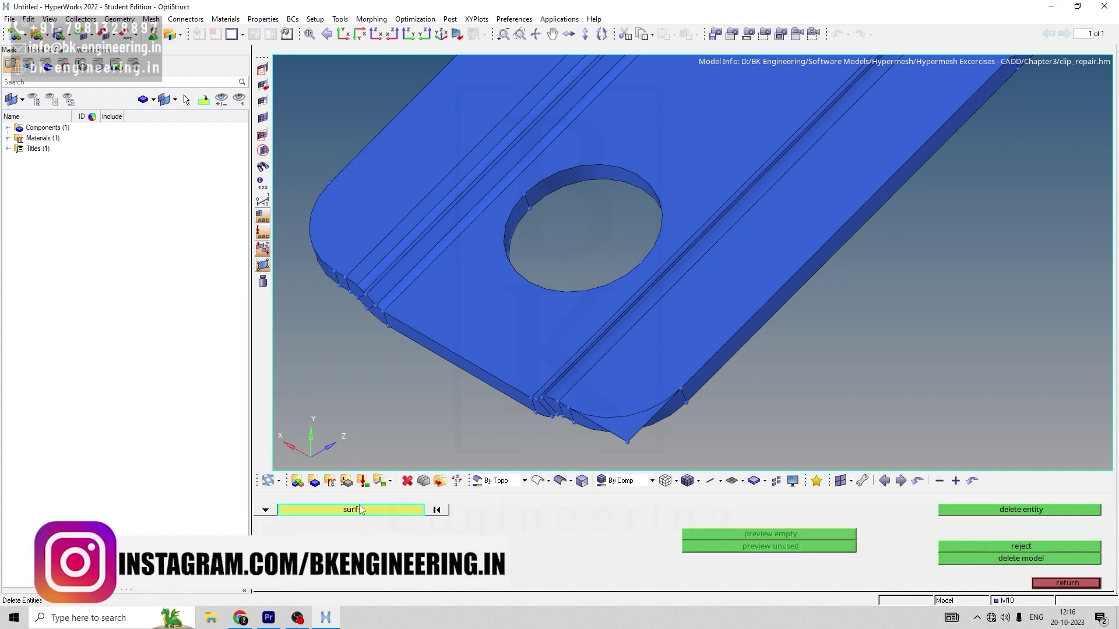
{"action": "left_click", "coordinate": [631, 380]}
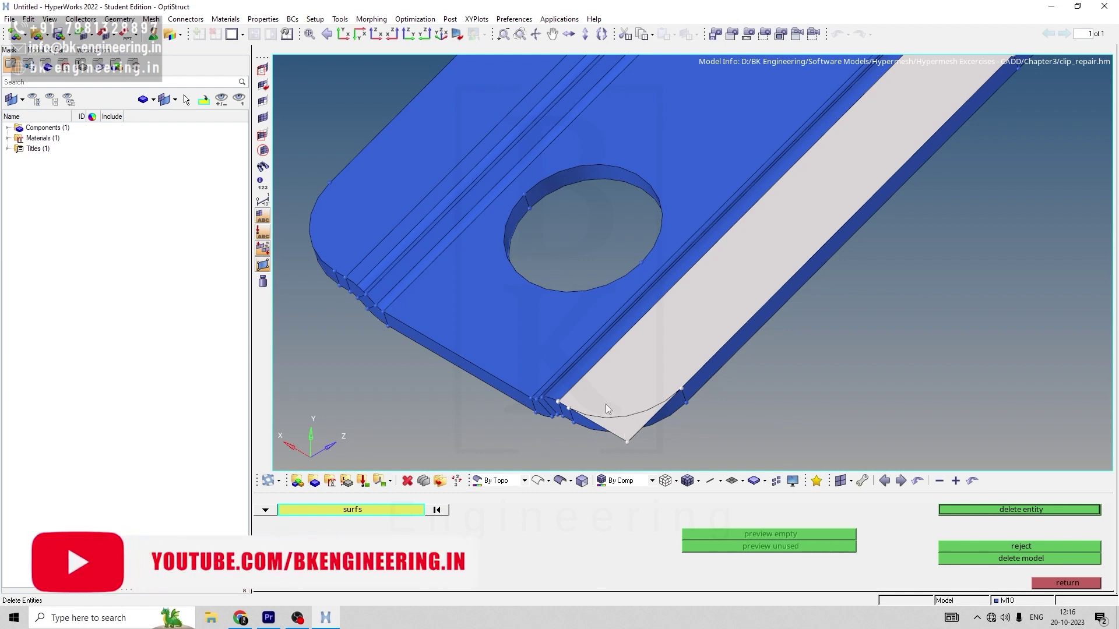
{"action": "left_click", "coordinate": [1020, 509]}
{"action": "left_click", "coordinate": [1067, 583]}
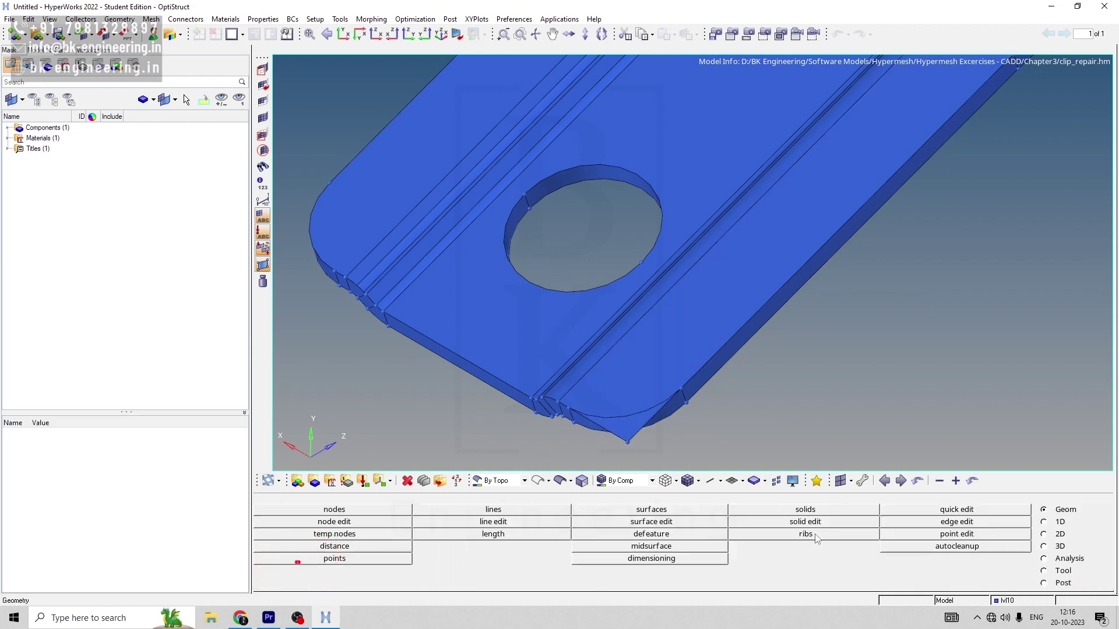
{"action": "left_click", "coordinate": [647, 522]}
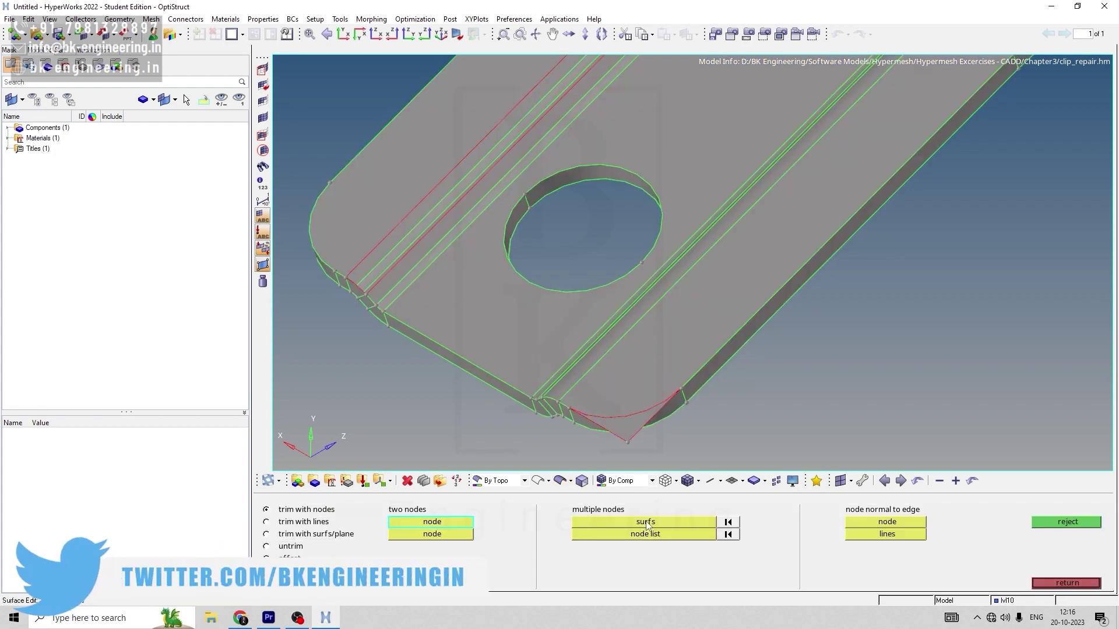
Trim the long strip surface along the curved bottom-corner surf edge, normal to surface
{"action": "left_click", "coordinate": [266, 523]}
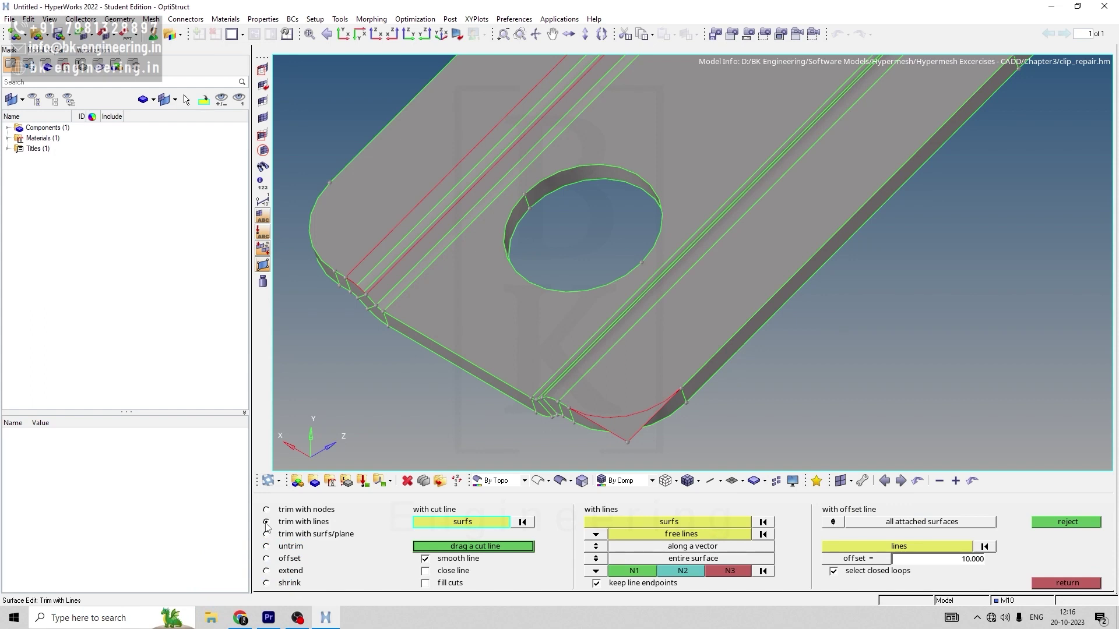
{"action": "left_click", "coordinate": [664, 520]}
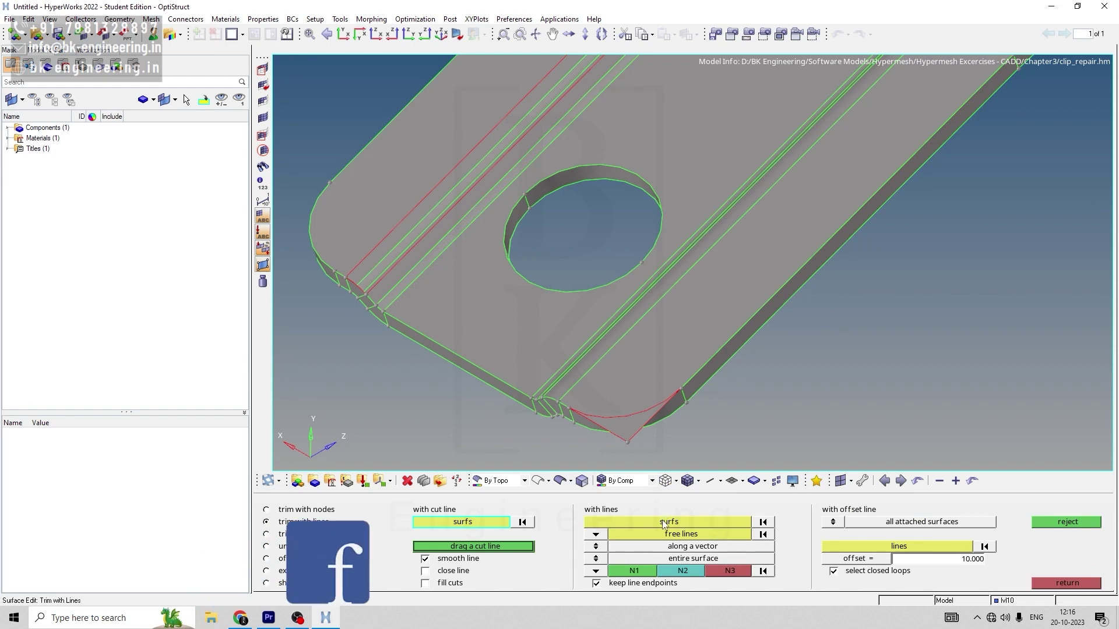
{"action": "left_click", "coordinate": [625, 406]}
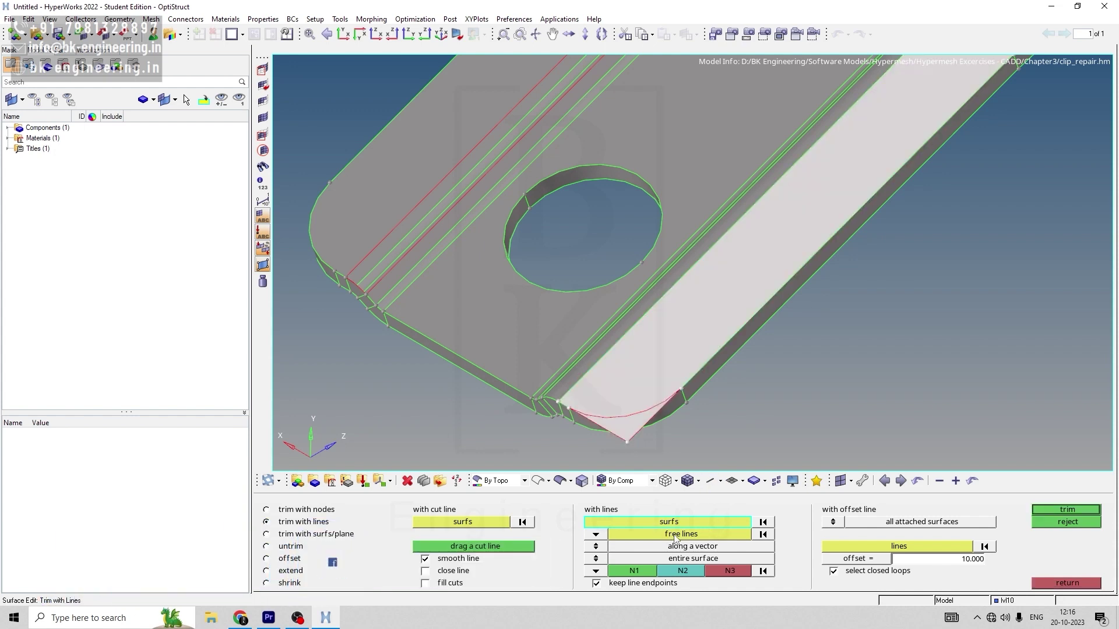
{"action": "left_click", "coordinate": [595, 534]}
{"action": "left_click", "coordinate": [585, 547]}
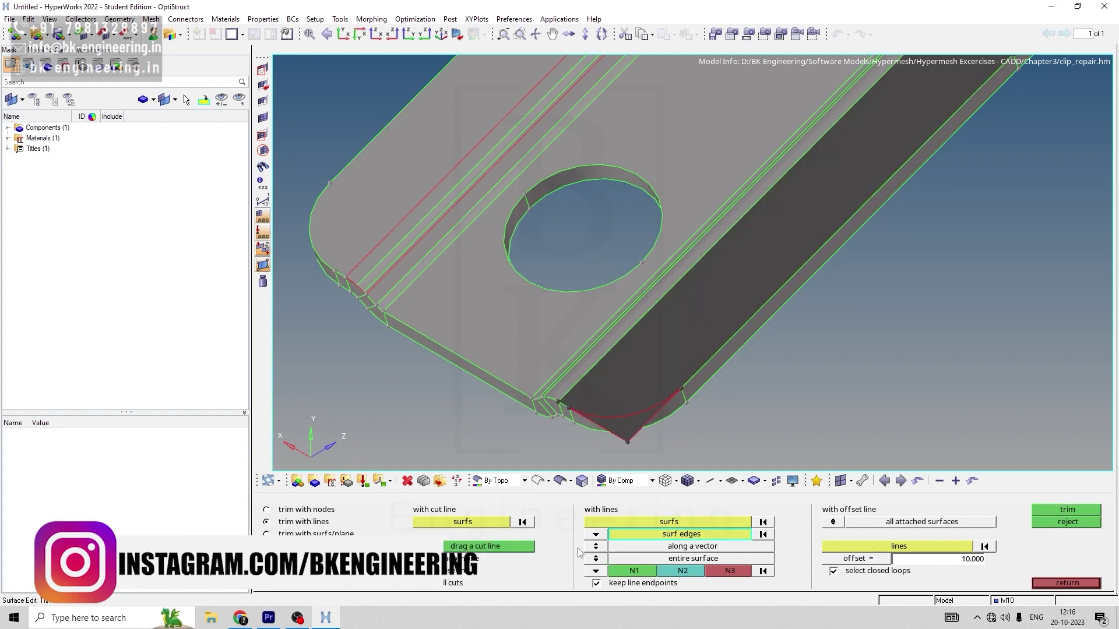
{"action": "left_click", "coordinate": [658, 523]}
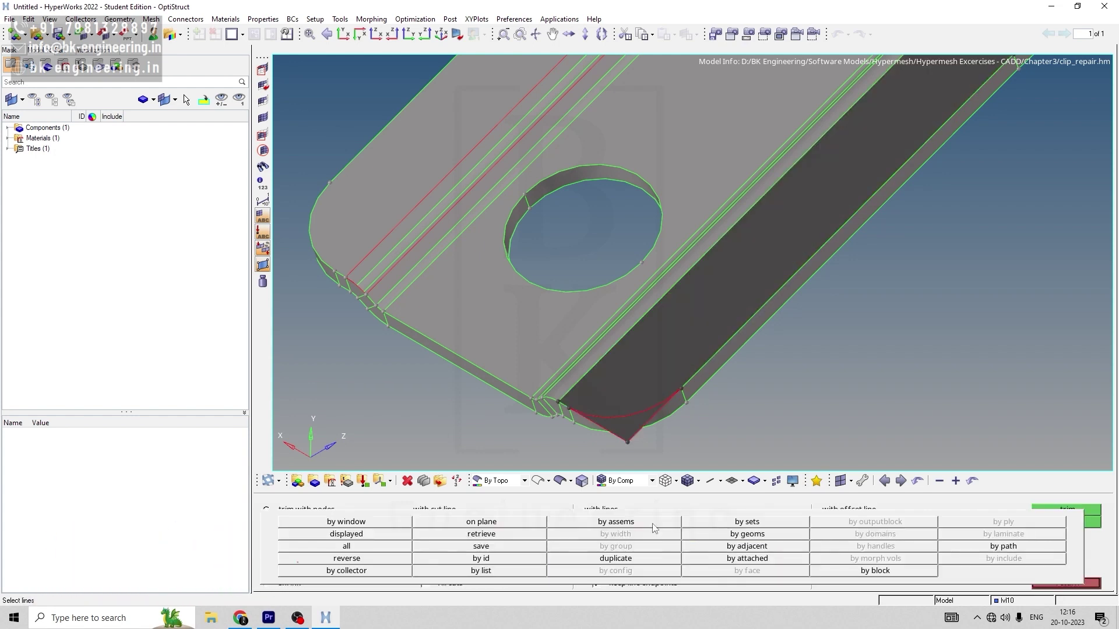
{"action": "left_click", "coordinate": [630, 431]}
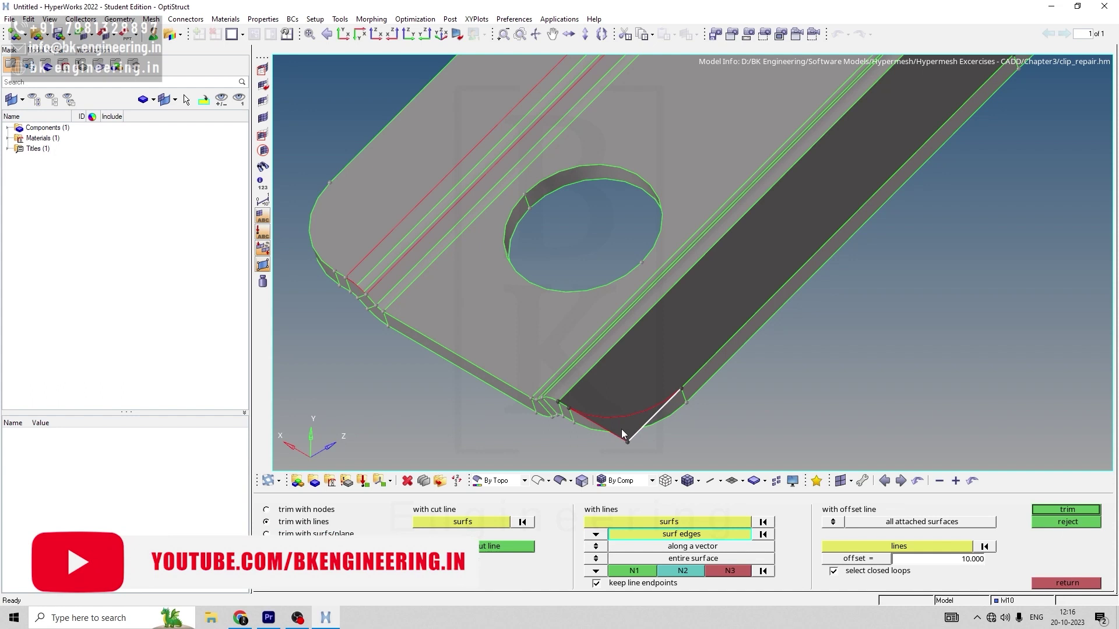
{"action": "right_click", "coordinate": [633, 435]}
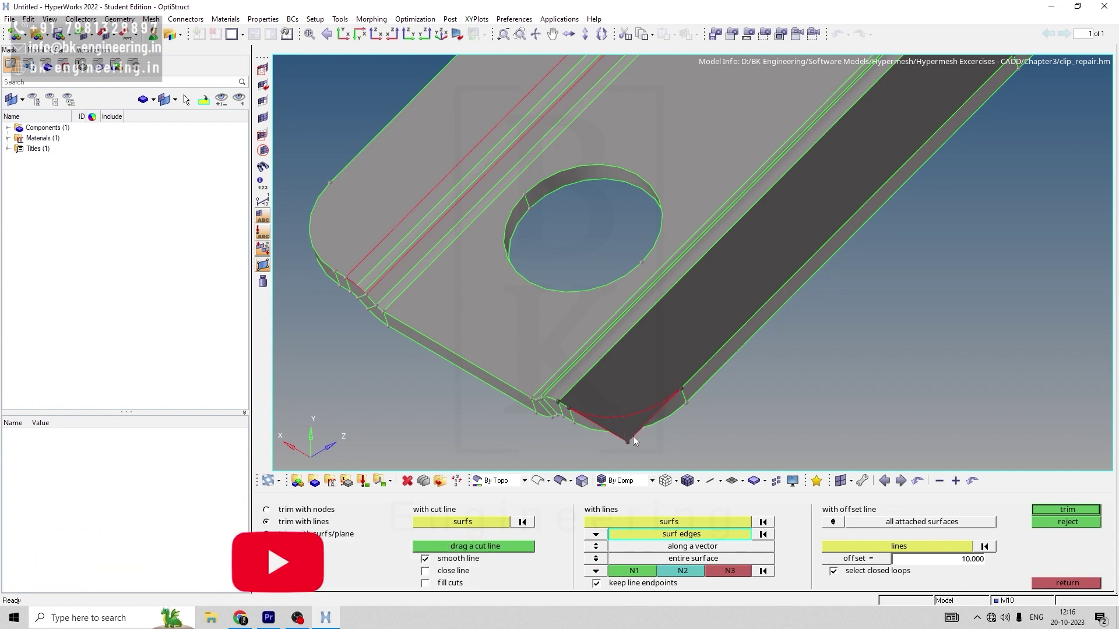
{"action": "left_click", "coordinate": [621, 417]}
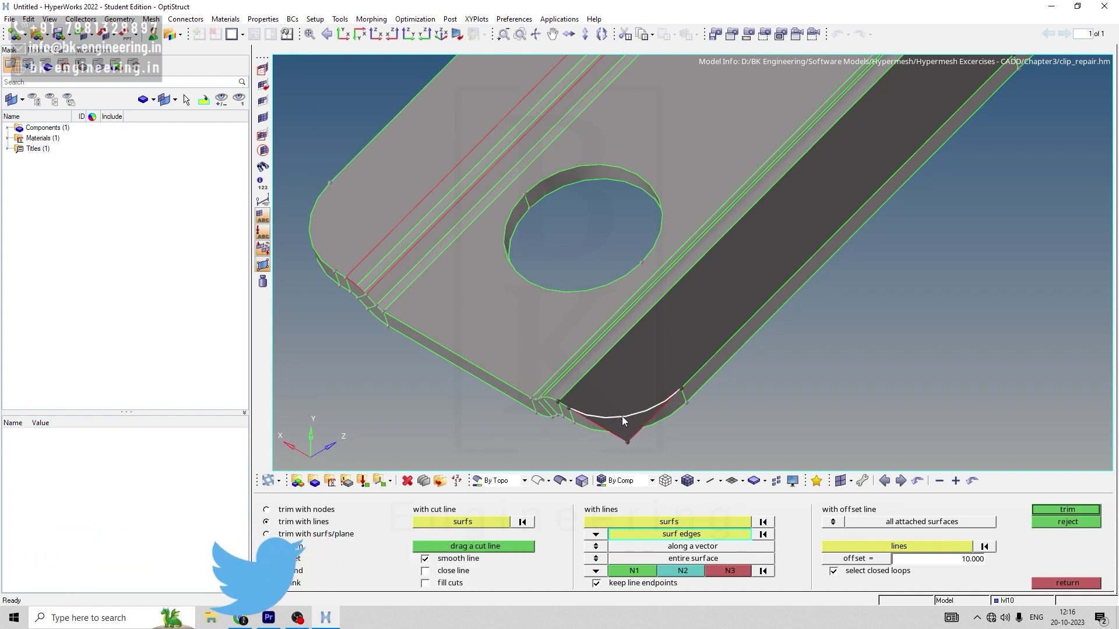
{"action": "left_click", "coordinate": [596, 547]}
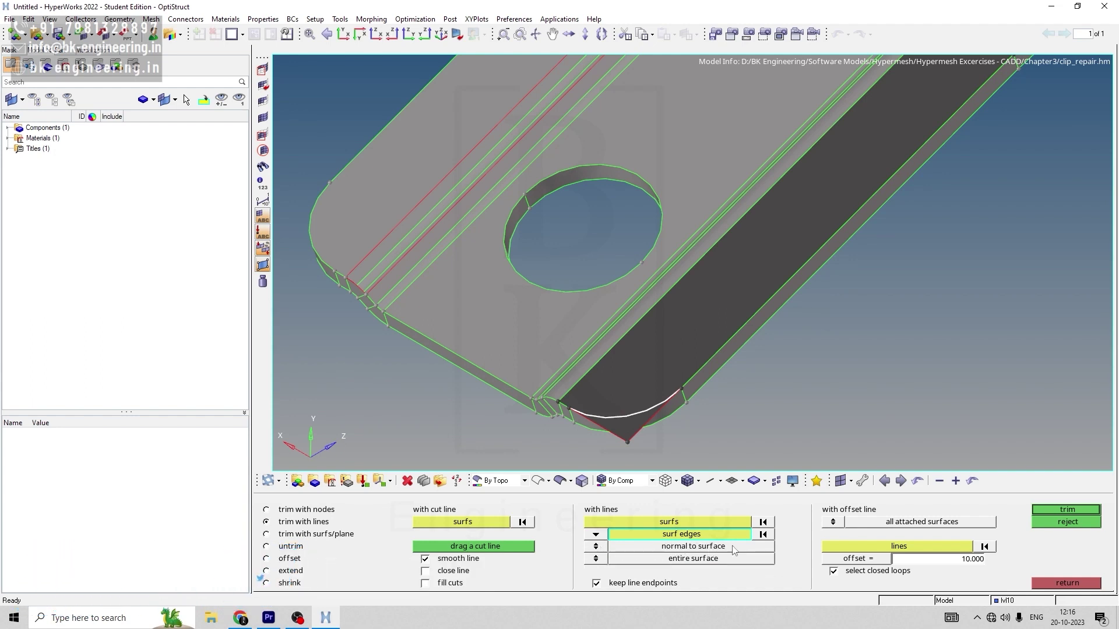
{"action": "left_click", "coordinate": [1050, 511]}
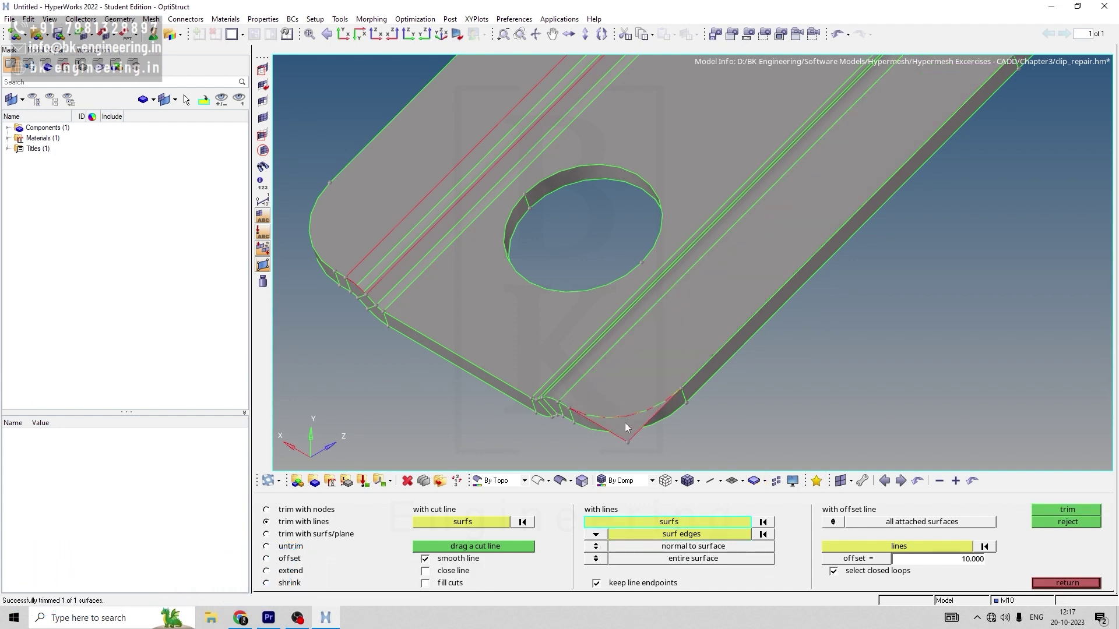
Delete the triangular corner piece left over from the trim
{"action": "left_click", "coordinate": [406, 482]}
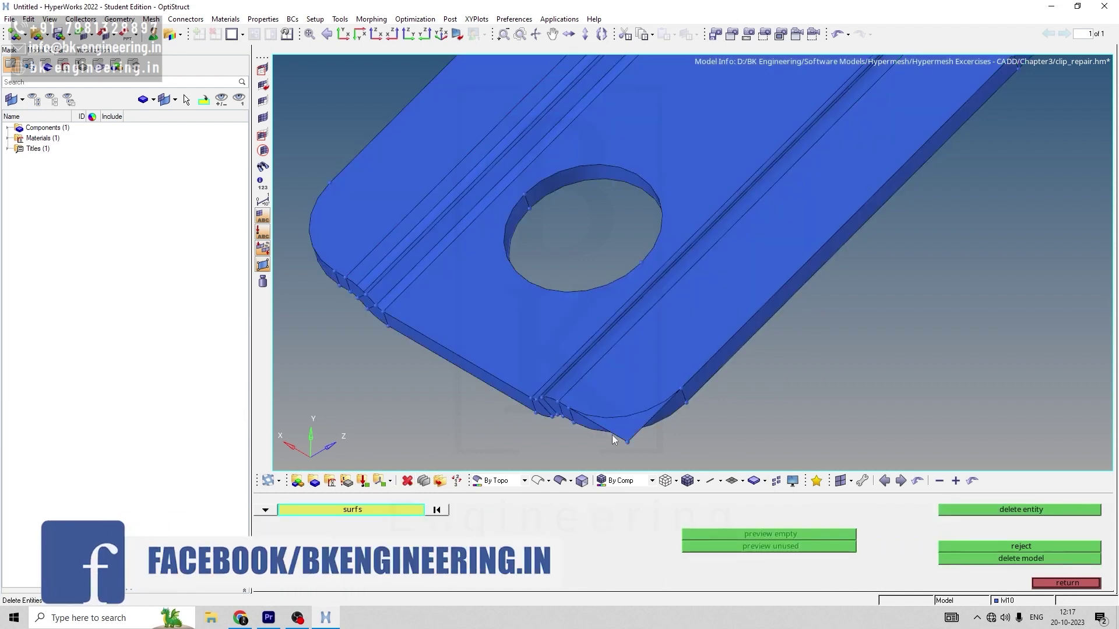
{"action": "left_click", "coordinate": [631, 425]}
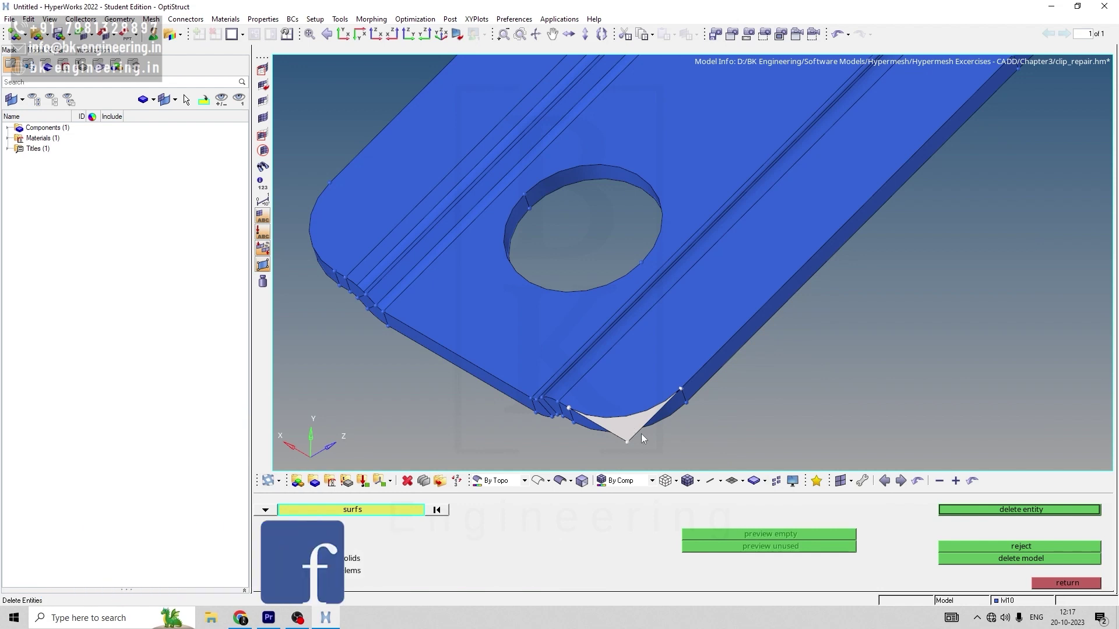
{"action": "left_click", "coordinate": [1001, 511]}
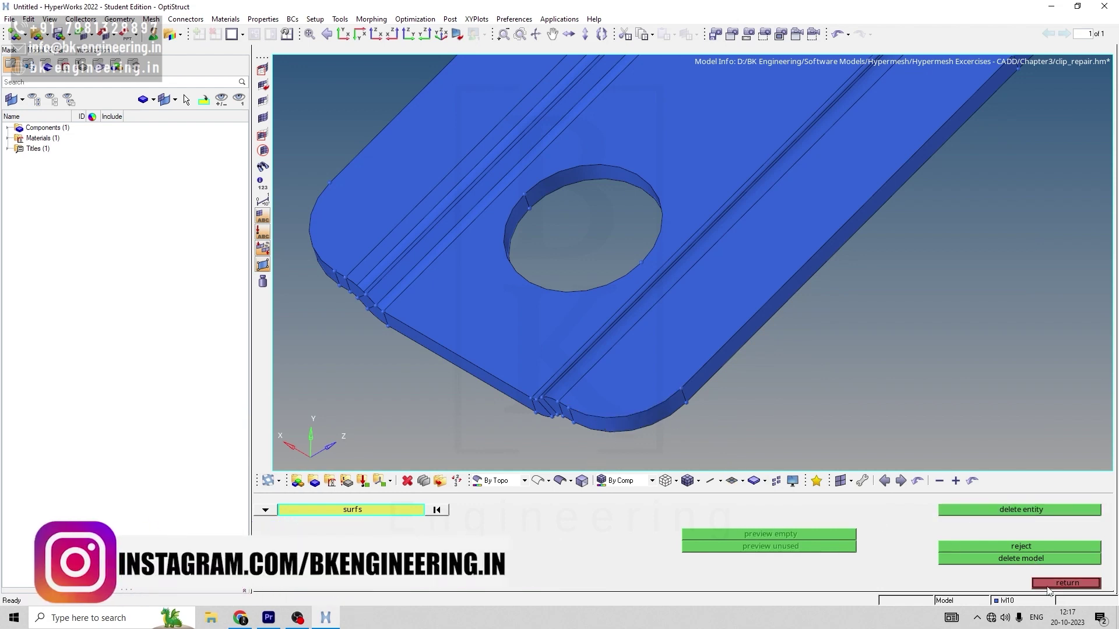
{"action": "key", "text": "shift+F11"}
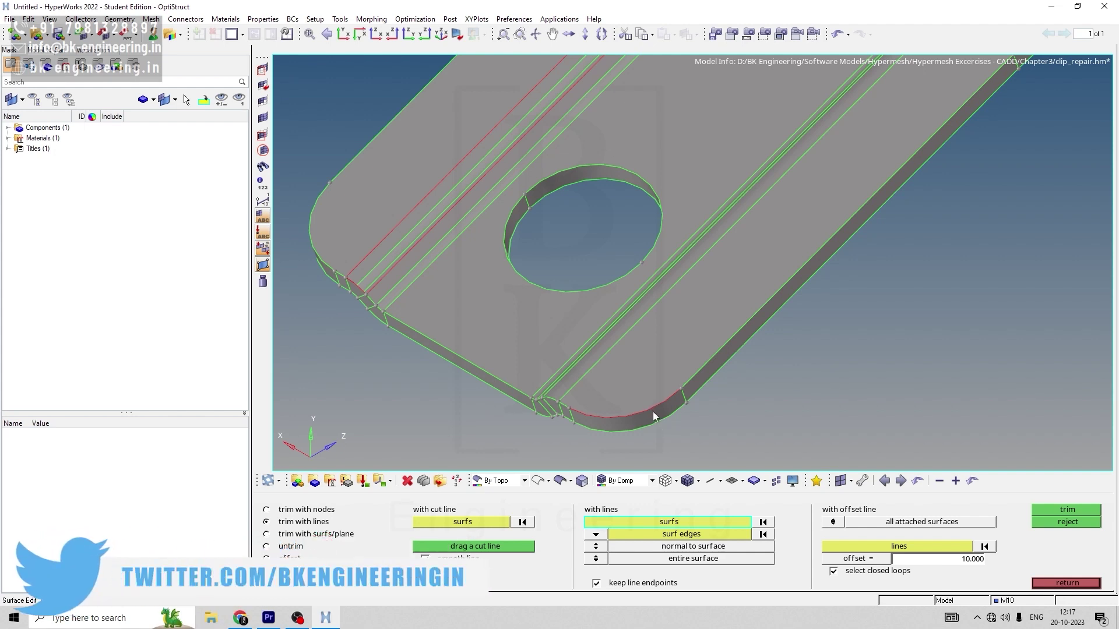
Use quick edit's toggle edge to turn the red bottom-arc free edge into a shared edge
{"action": "left_click", "coordinate": [1068, 584]}
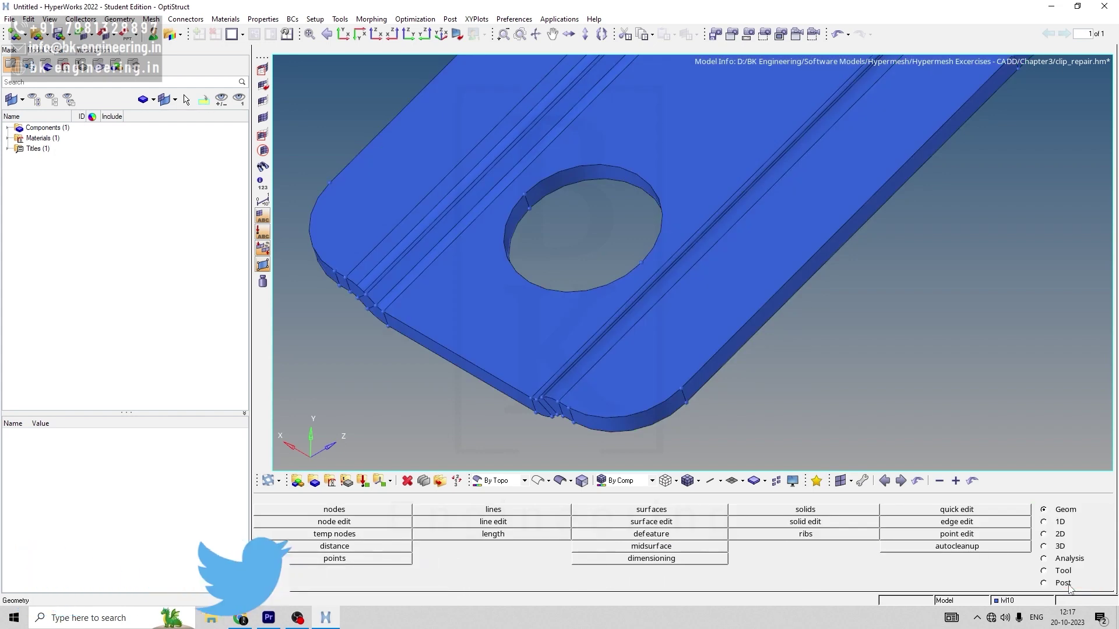
{"action": "left_click", "coordinate": [955, 510]}
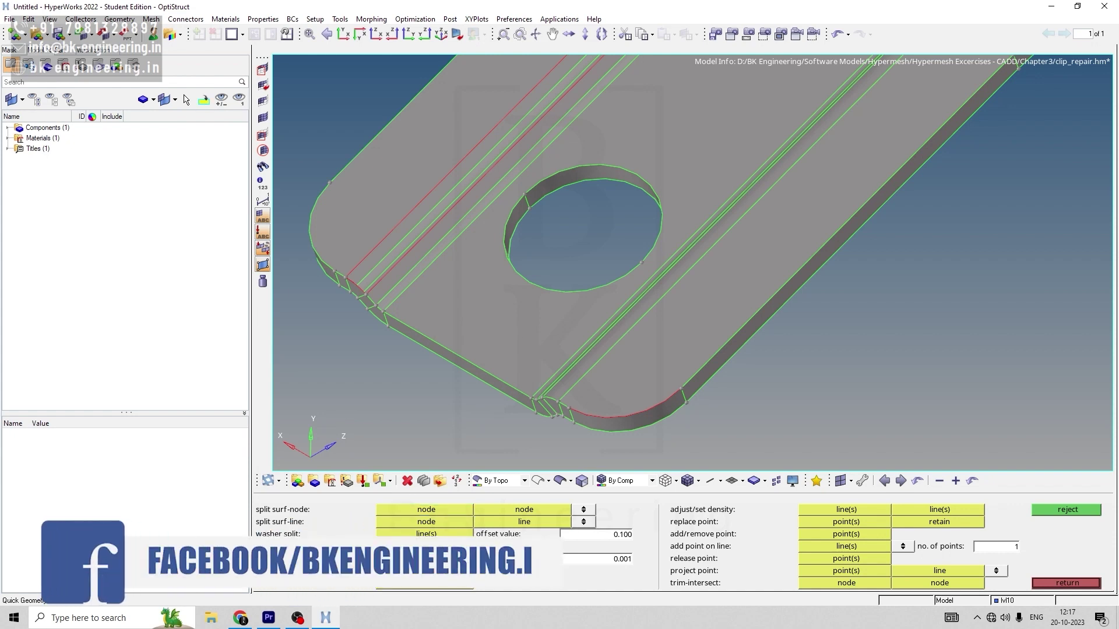
{"action": "left_click", "coordinate": [621, 415]}
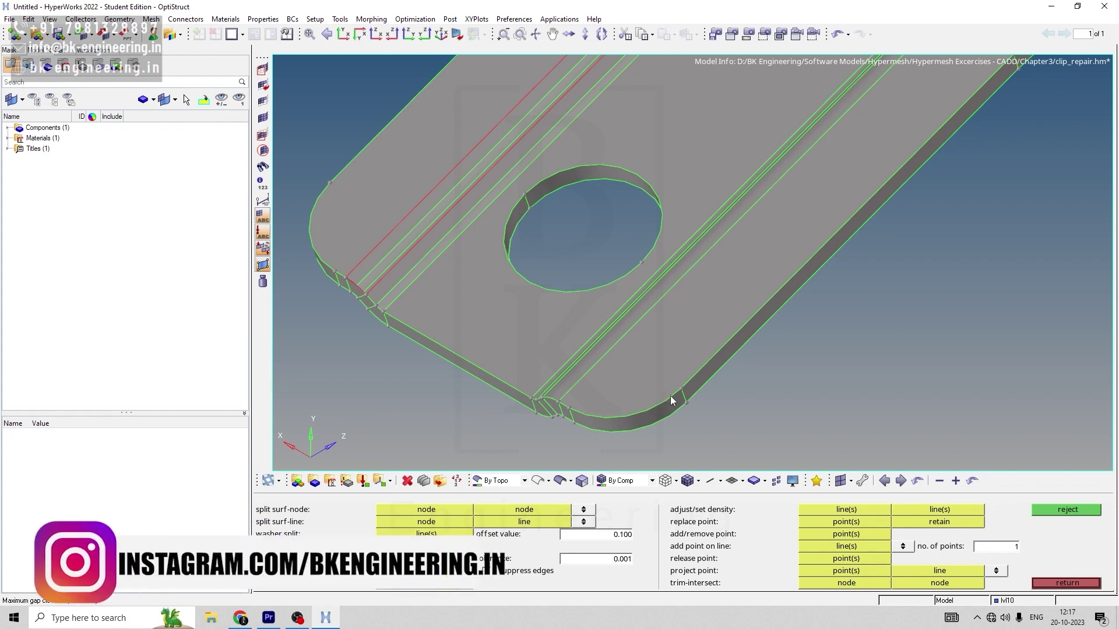
{"action": "left_click", "coordinate": [1066, 583]}
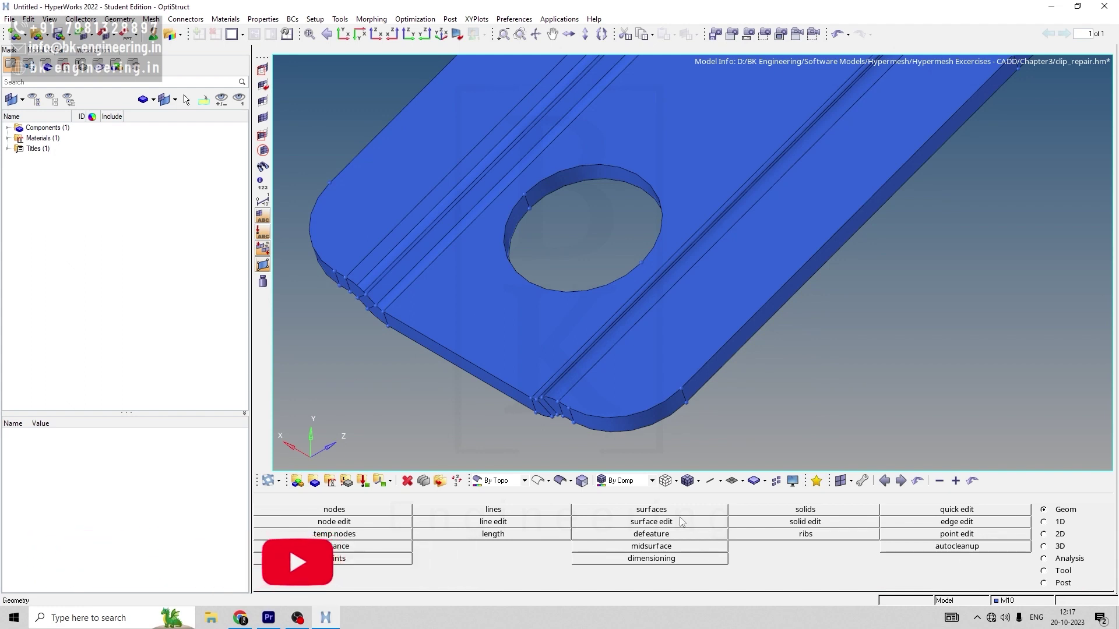
{"action": "left_click", "coordinate": [665, 511]}
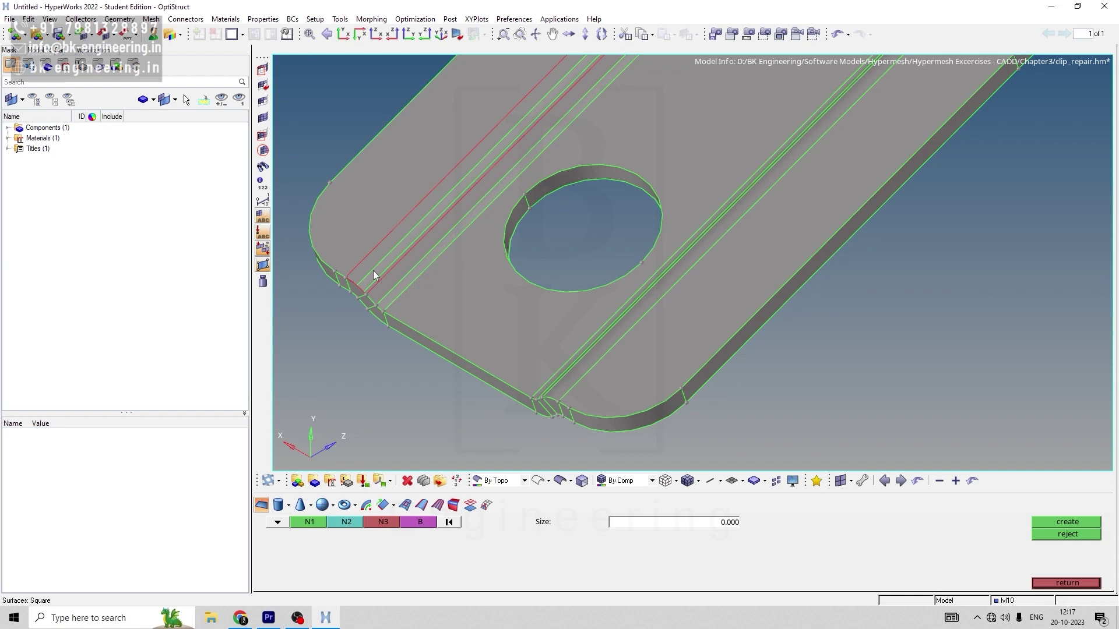
Fill the left groove gap with a Spline/Filler surface from its red bounding edge
{"action": "left_click", "coordinate": [405, 506]}
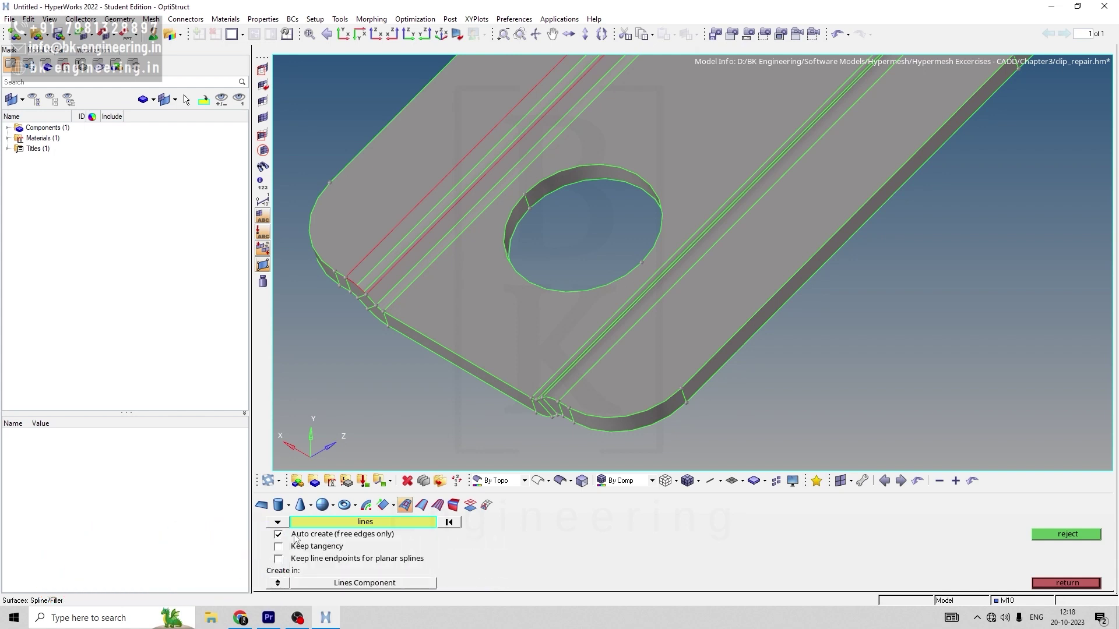
{"action": "left_click", "coordinate": [410, 213]}
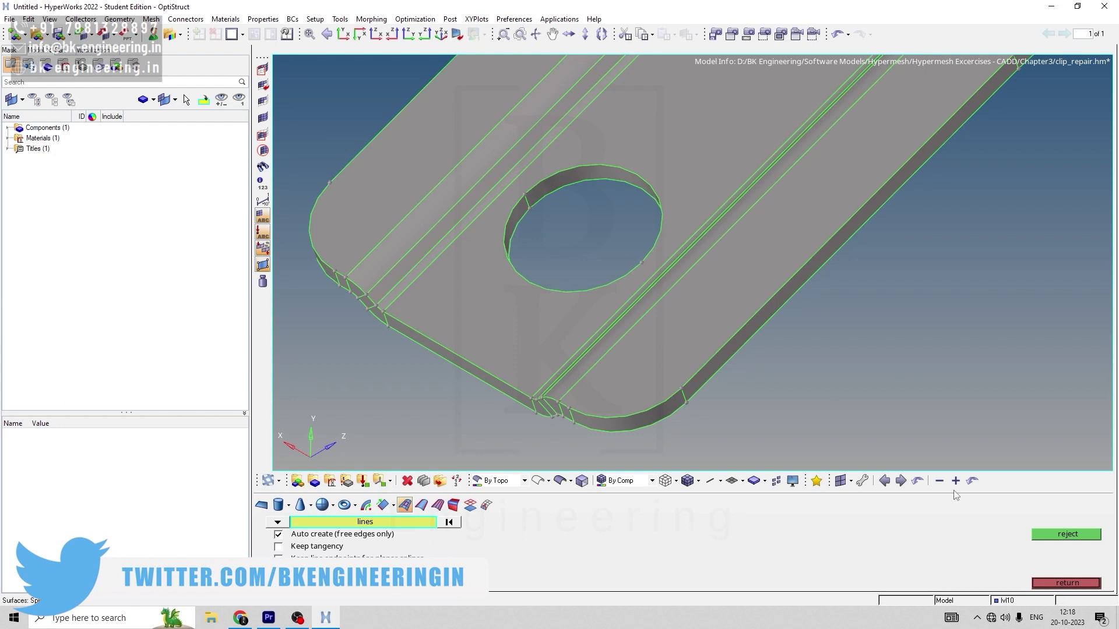
Leave surface creation and read PDF pages 83–85 on surface repair before returning to HyperMesh
{"action": "left_click", "coordinate": [1066, 583]}
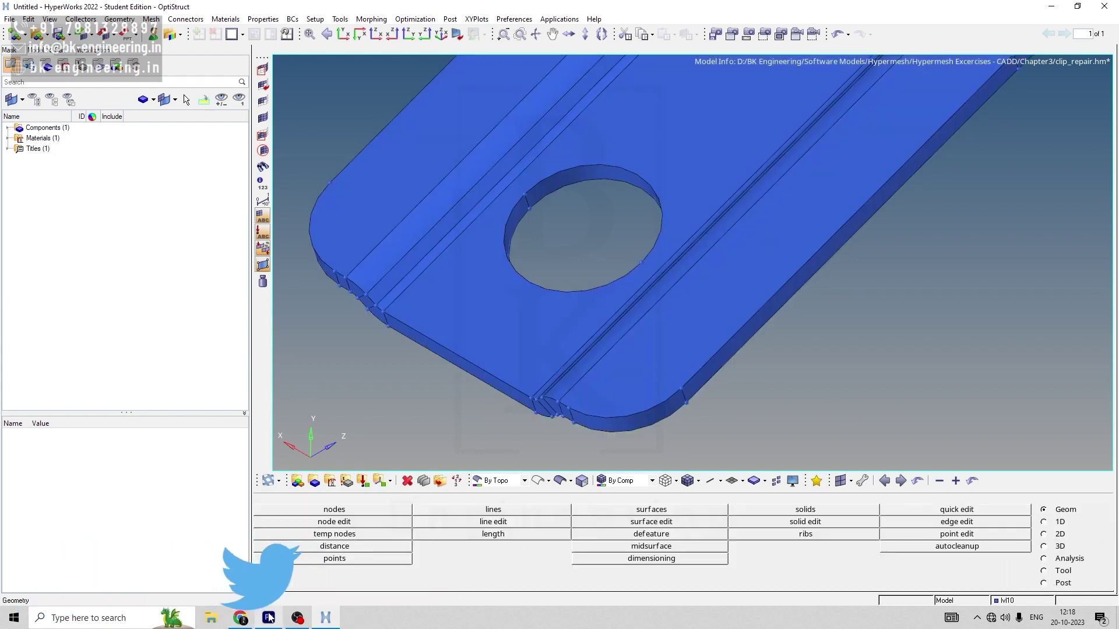
{"action": "left_click", "coordinate": [247, 621]}
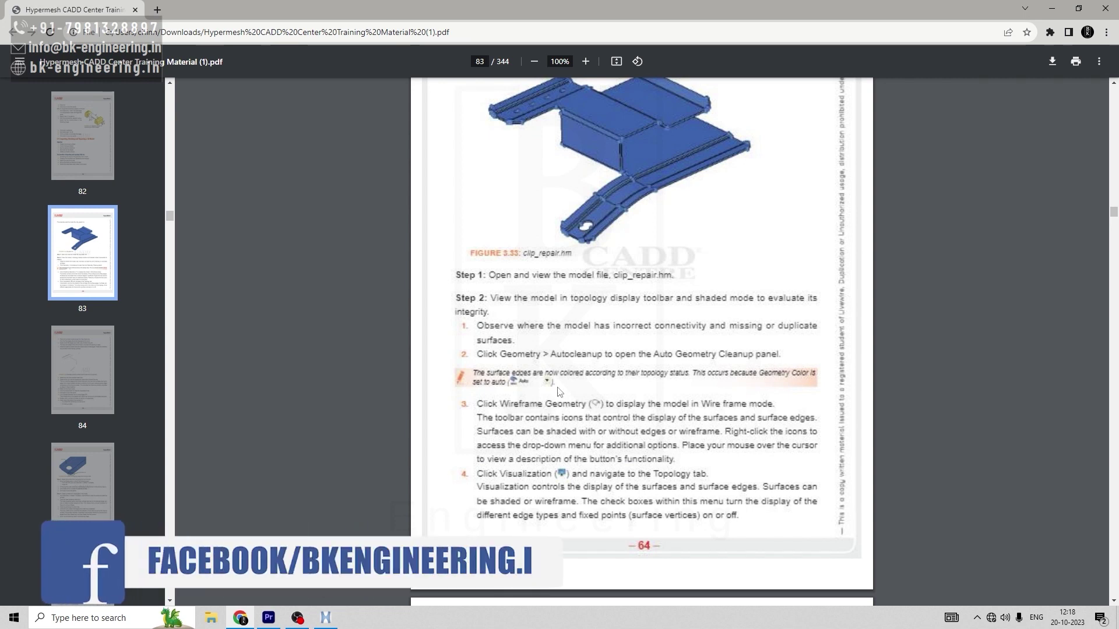
{"action": "scroll", "coordinate": [558, 392], "scroll_direction": "down", "scroll_amount": 5}
{"action": "scroll", "coordinate": [557, 391], "scroll_direction": "down", "scroll_amount": 10}
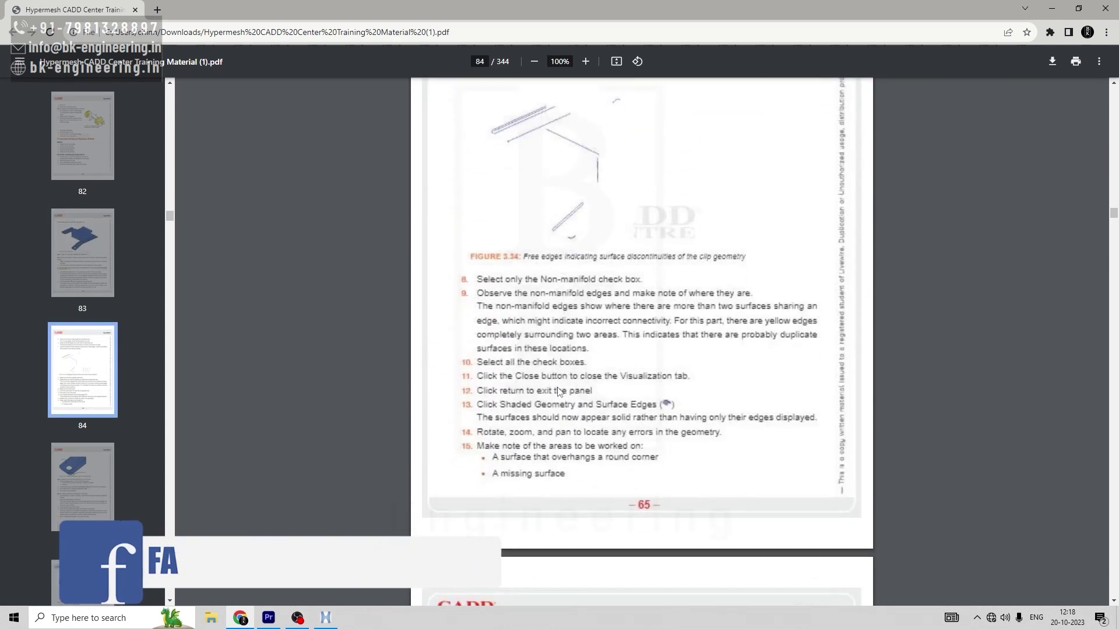
{"action": "scroll", "coordinate": [556, 387], "scroll_direction": "down", "scroll_amount": 2}
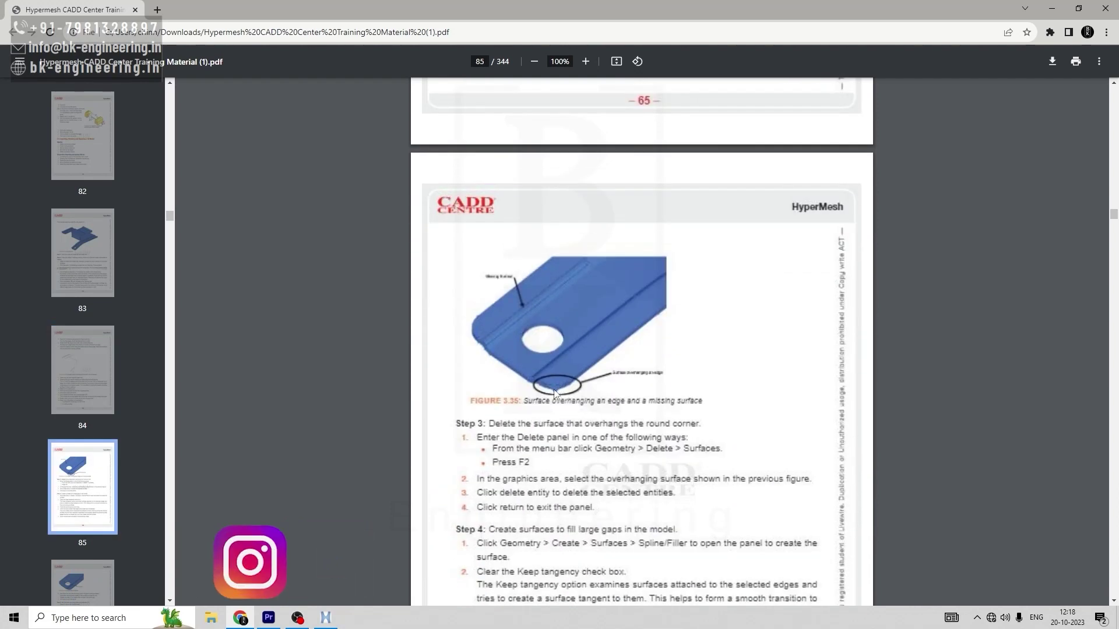
{"action": "left_click", "coordinate": [327, 618]}
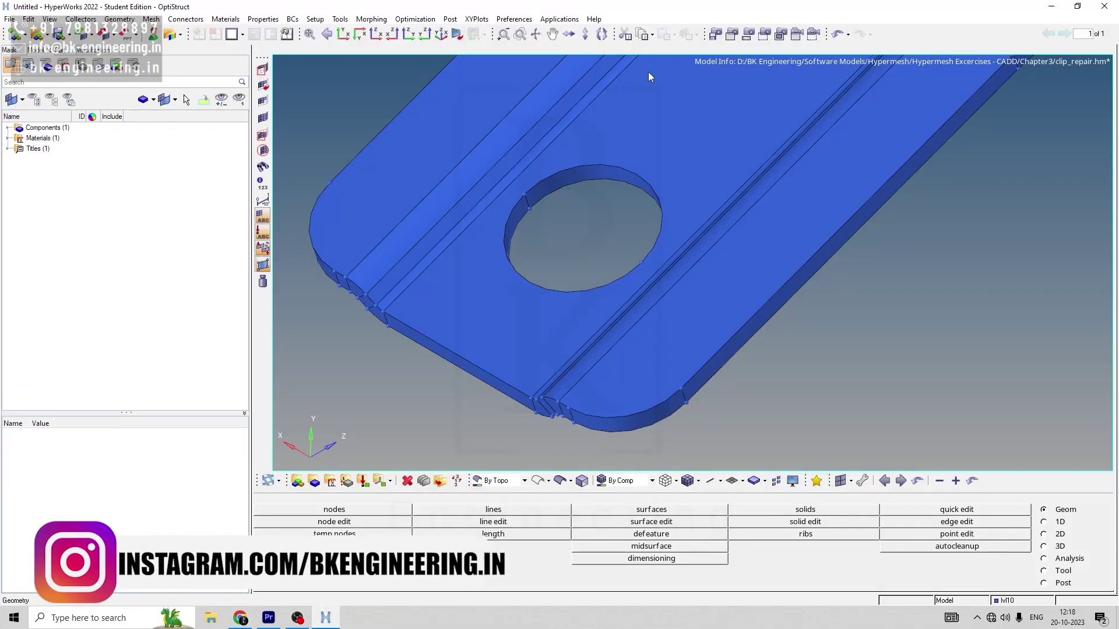
Change the cleanup tol in Preferences > Geometry Options to 0.01
{"action": "left_click", "coordinate": [515, 19]}
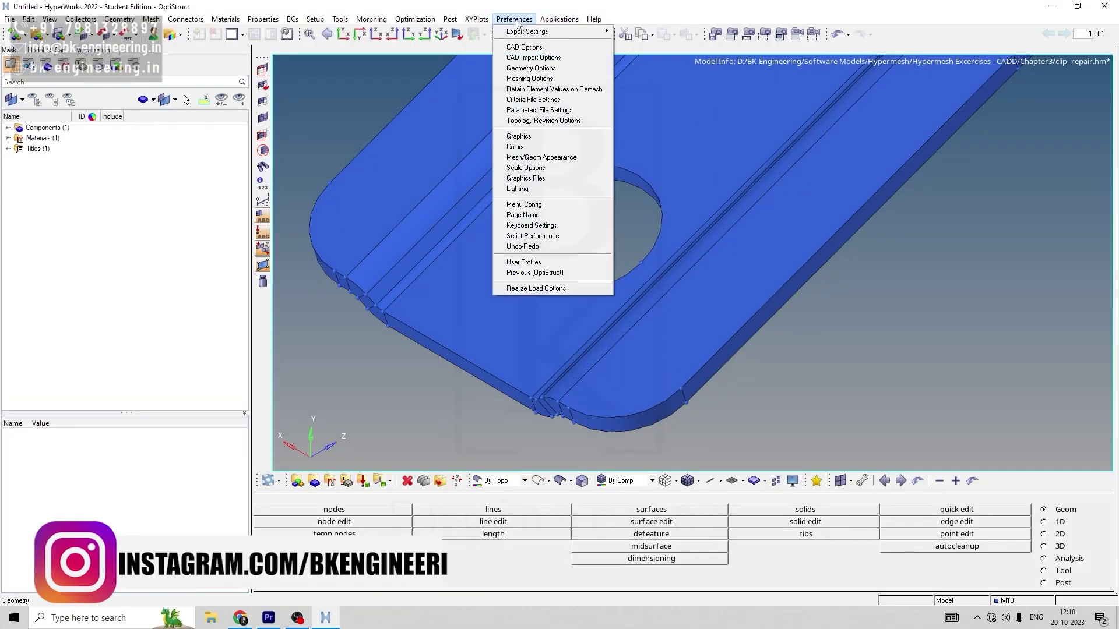
{"action": "left_click", "coordinate": [526, 69]}
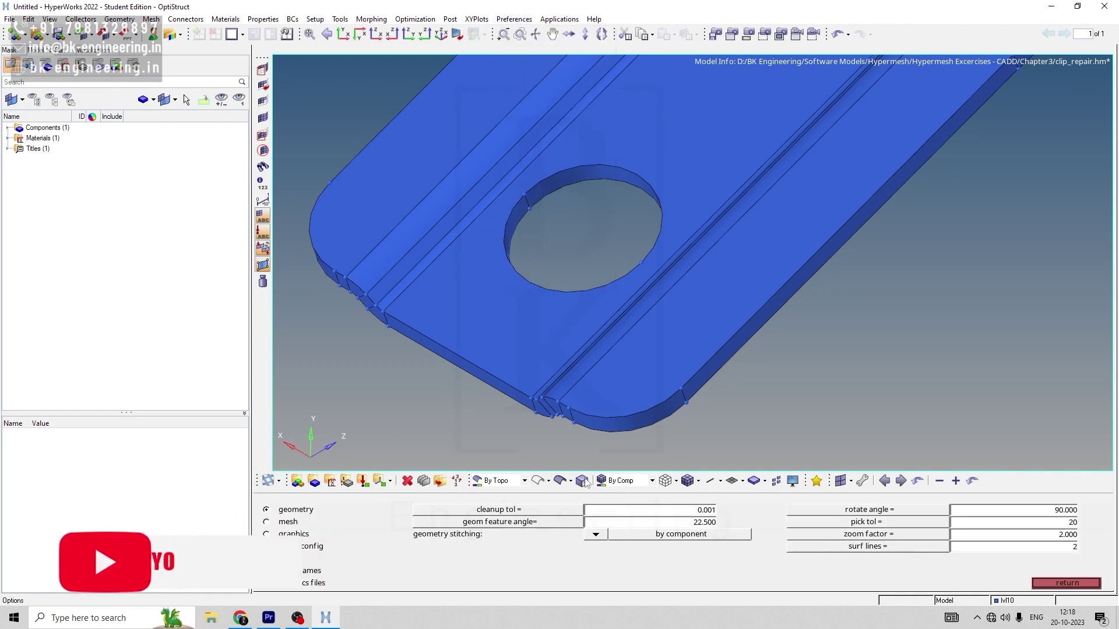
{"action": "left_click", "coordinate": [707, 511]}
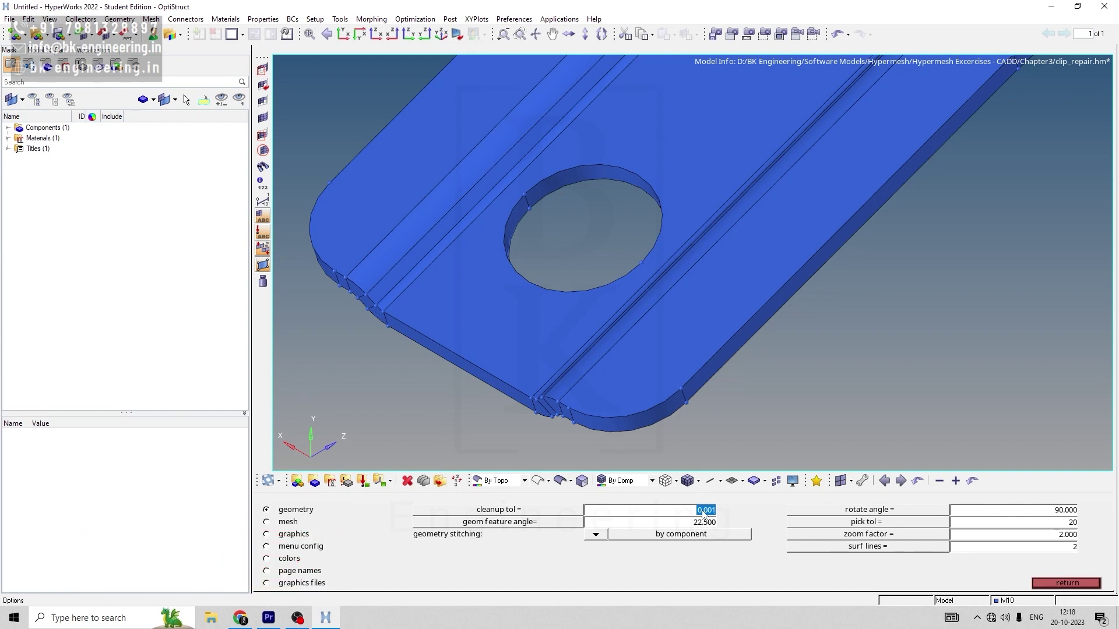
{"action": "type", "text": ".01"}
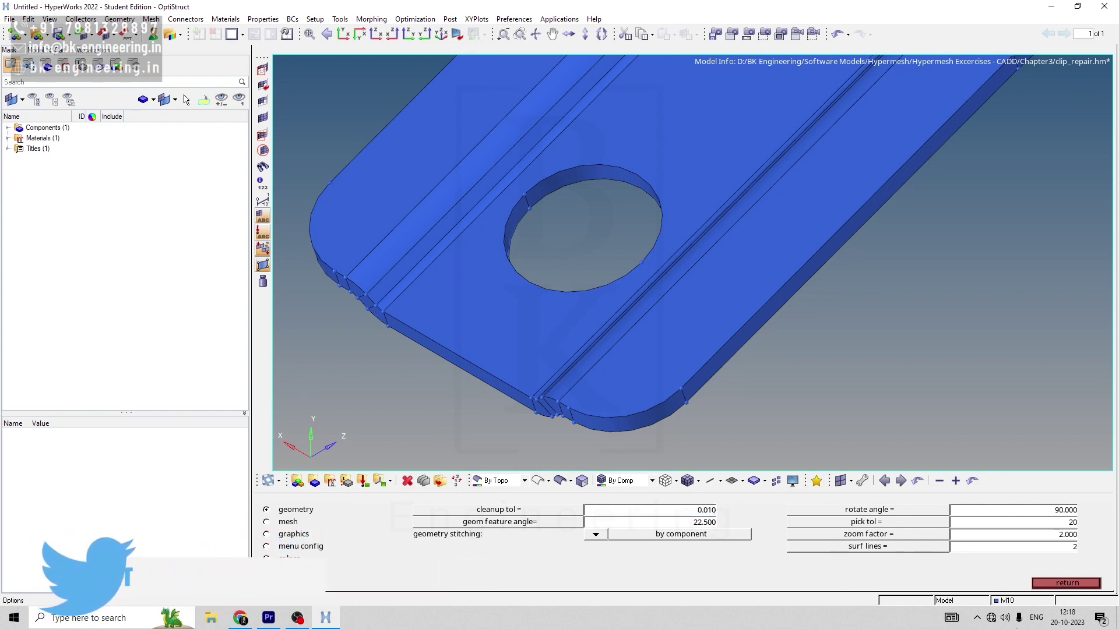
{"action": "left_click", "coordinate": [1056, 583]}
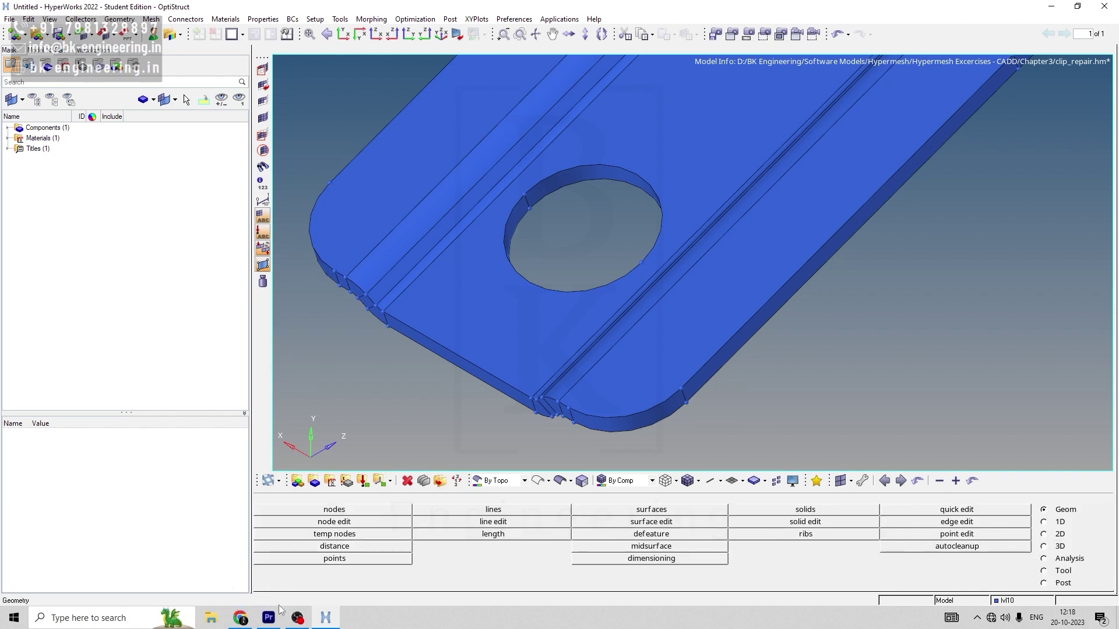
{"action": "left_click", "coordinate": [240, 618]}
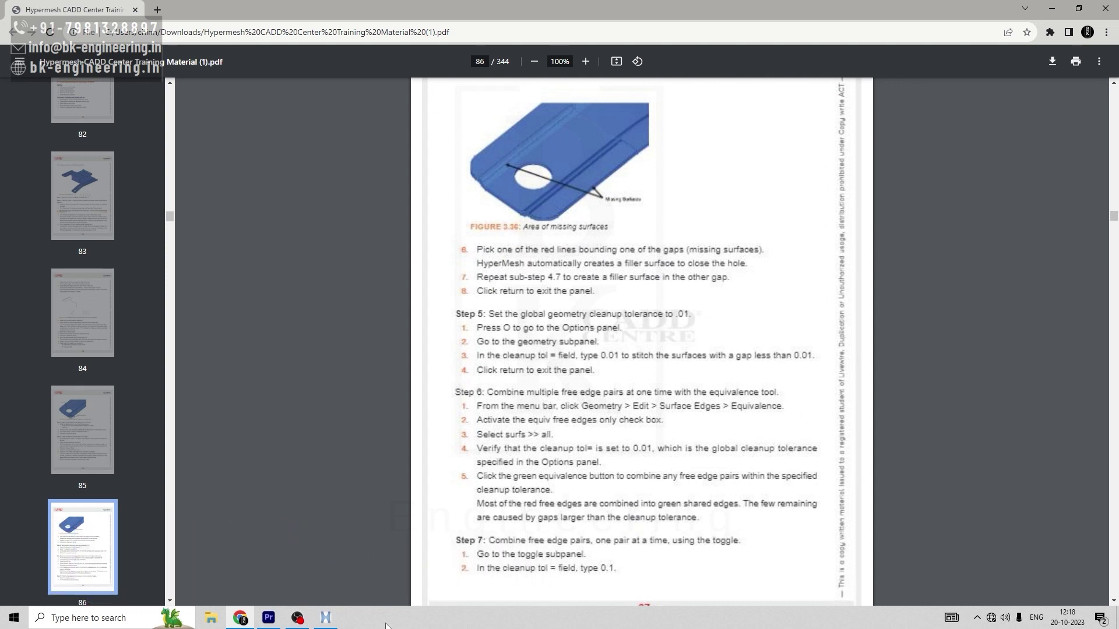
{"action": "left_click", "coordinate": [325, 619]}
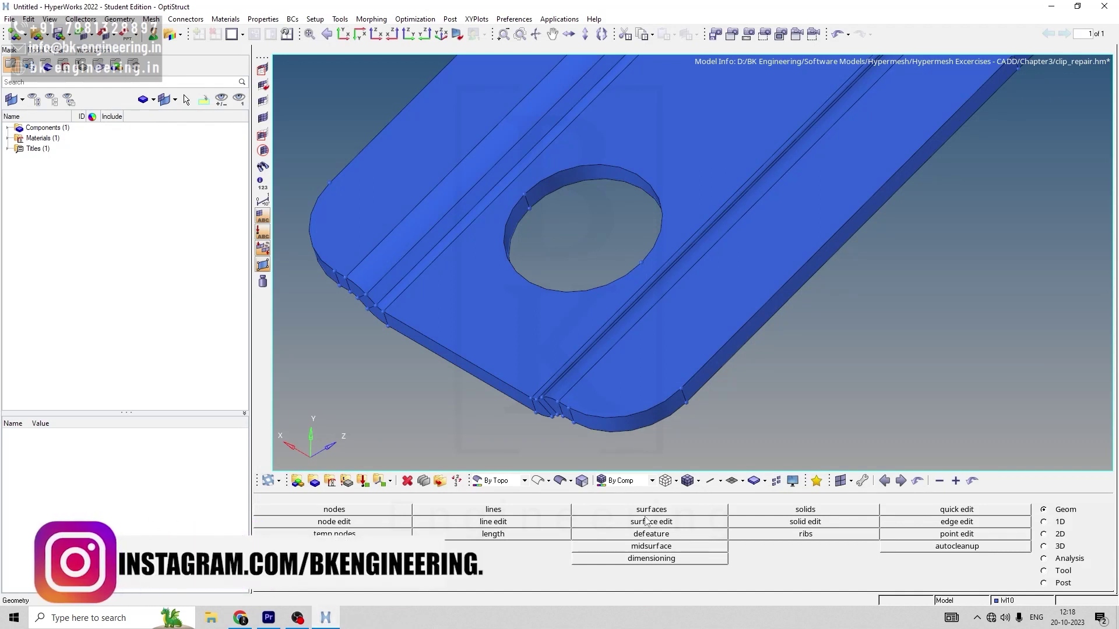
Equivalence free edges only across all the clip's surfaces at the 0.010 cleanup tolerance
{"action": "left_click", "coordinate": [956, 522]}
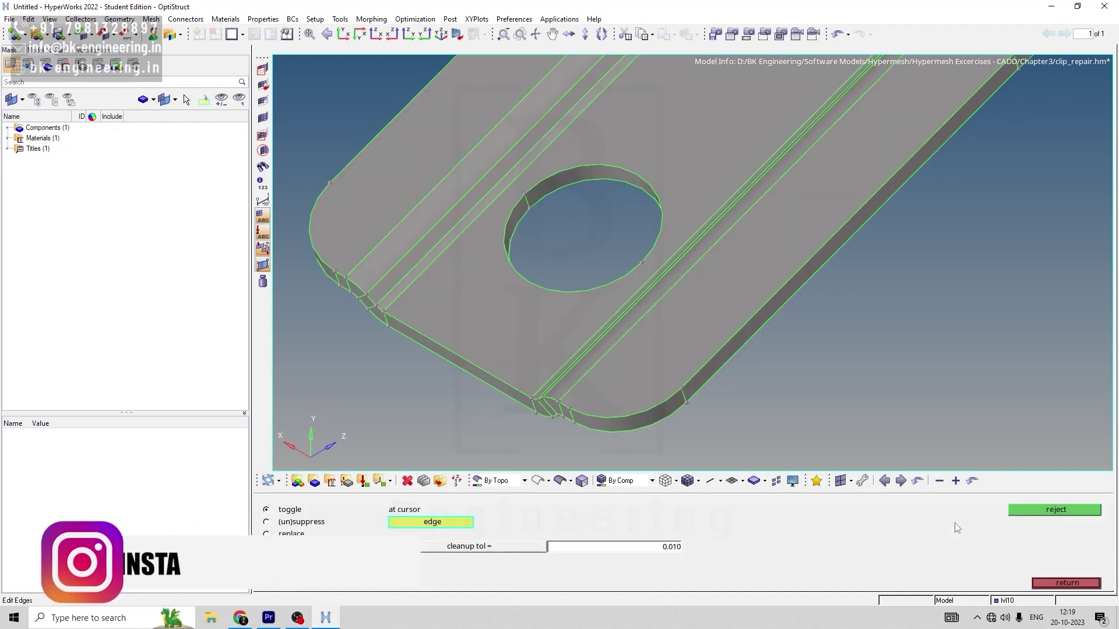
{"action": "left_click", "coordinate": [266, 546]}
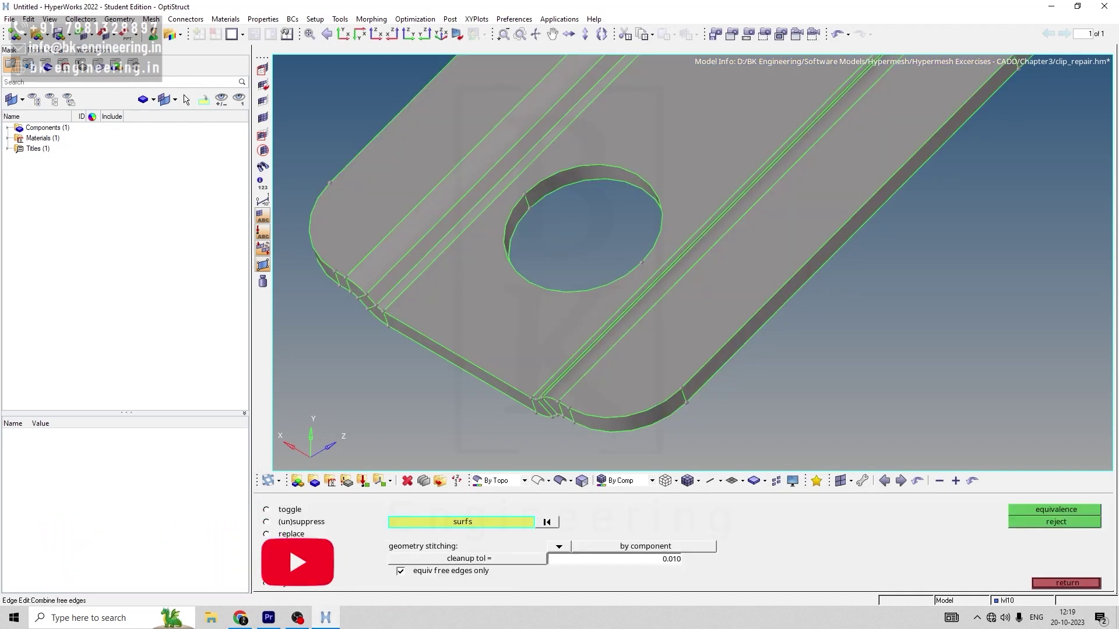
{"action": "left_click", "coordinate": [474, 523]}
{"action": "left_click", "coordinate": [345, 546]}
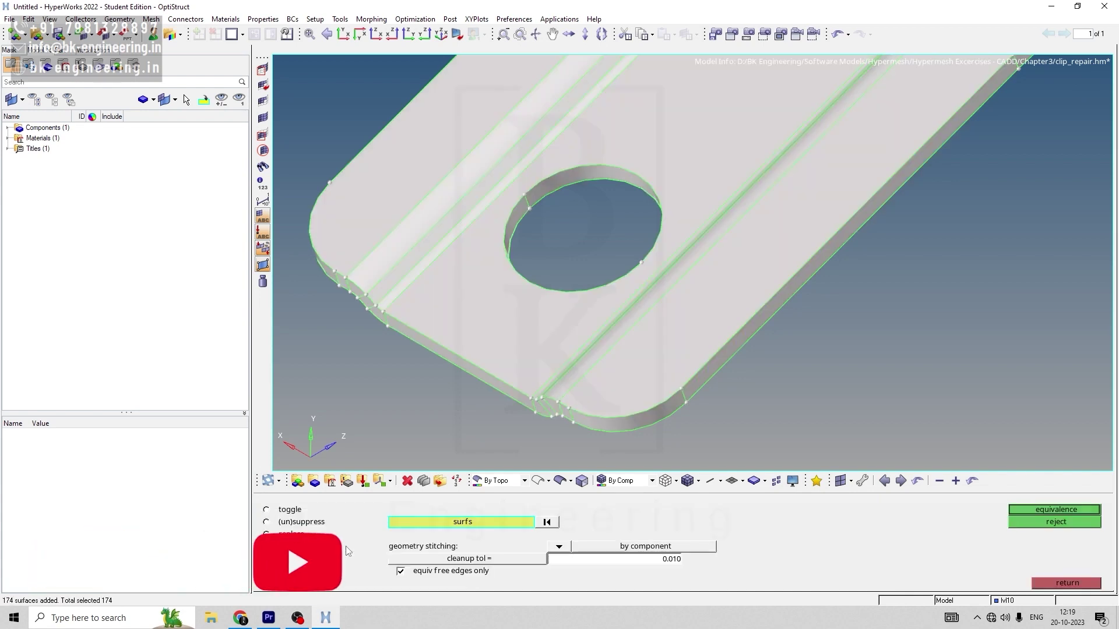
{"action": "left_click", "coordinate": [1056, 511]}
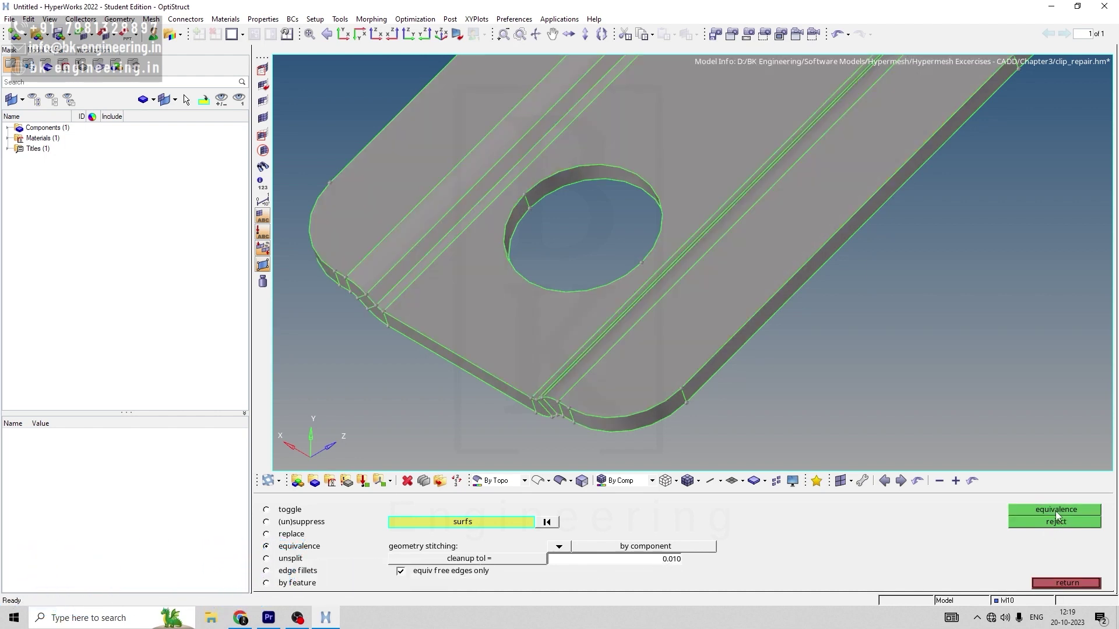
{"action": "scroll", "coordinate": [645, 411], "scroll_direction": "down", "scroll_amount": 5}
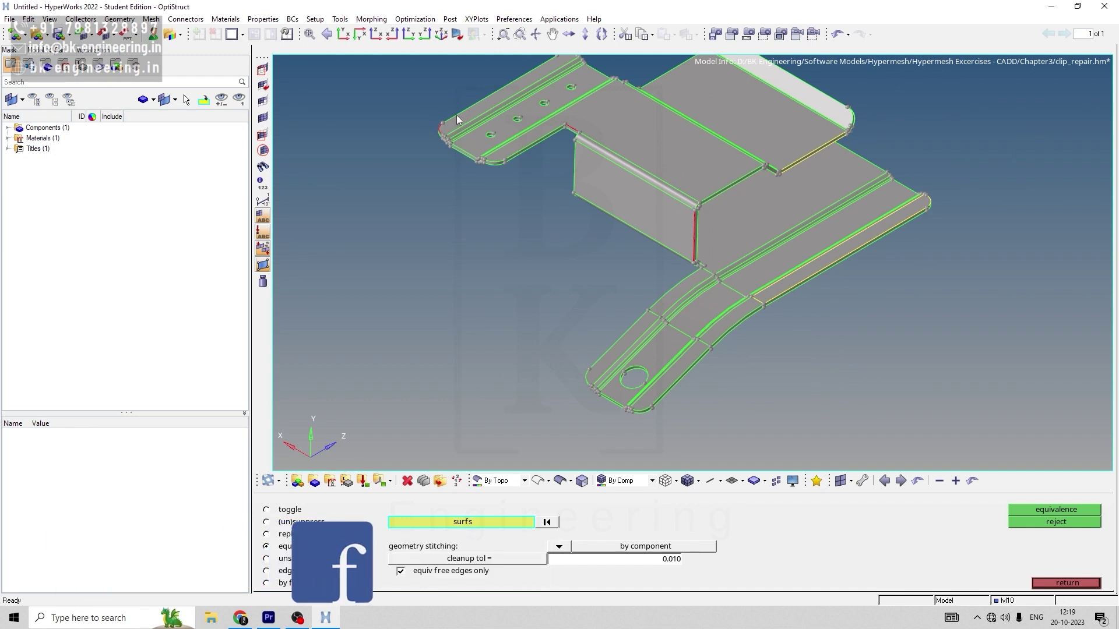
{"action": "scroll", "coordinate": [445, 111], "scroll_direction": "up", "scroll_amount": 4}
{"action": "scroll", "coordinate": [447, 115], "scroll_direction": "up", "scroll_amount": 1}
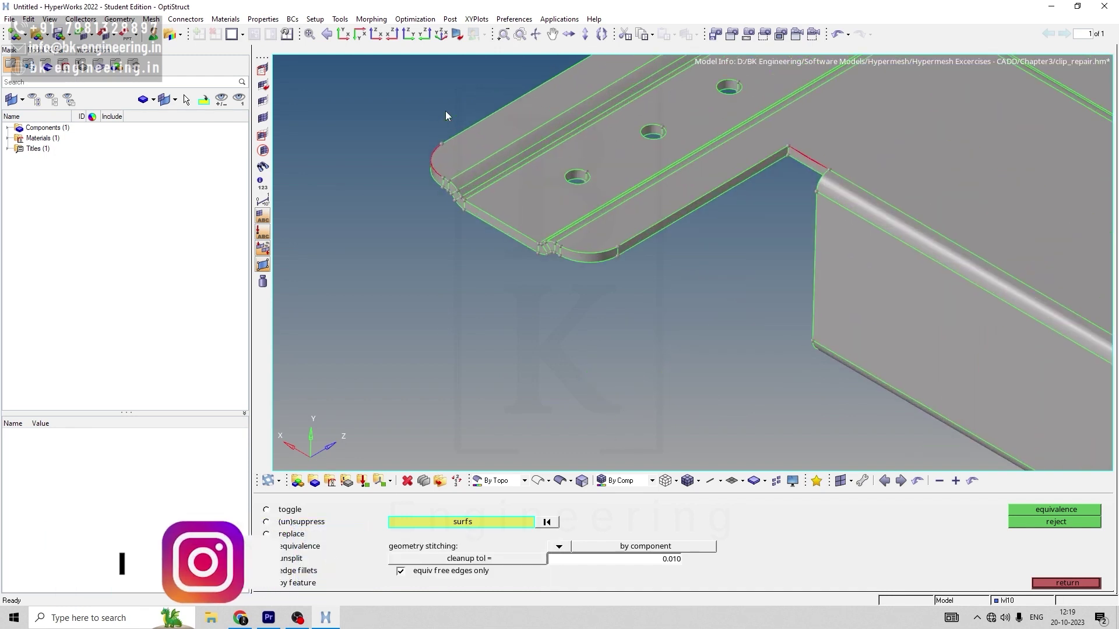
With toggle cleanup tolerance 1, close the flange's free-edge gaps of 0.466 and 0.080, then fit the view
{"action": "left_click", "coordinate": [267, 510]}
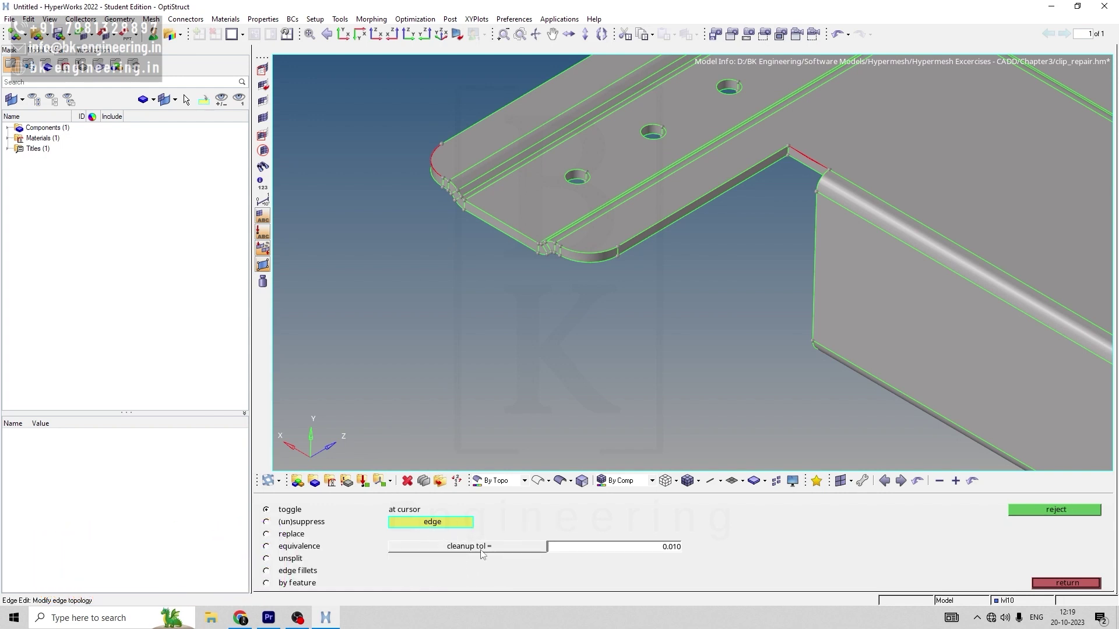
{"action": "left_click", "coordinate": [659, 553]}
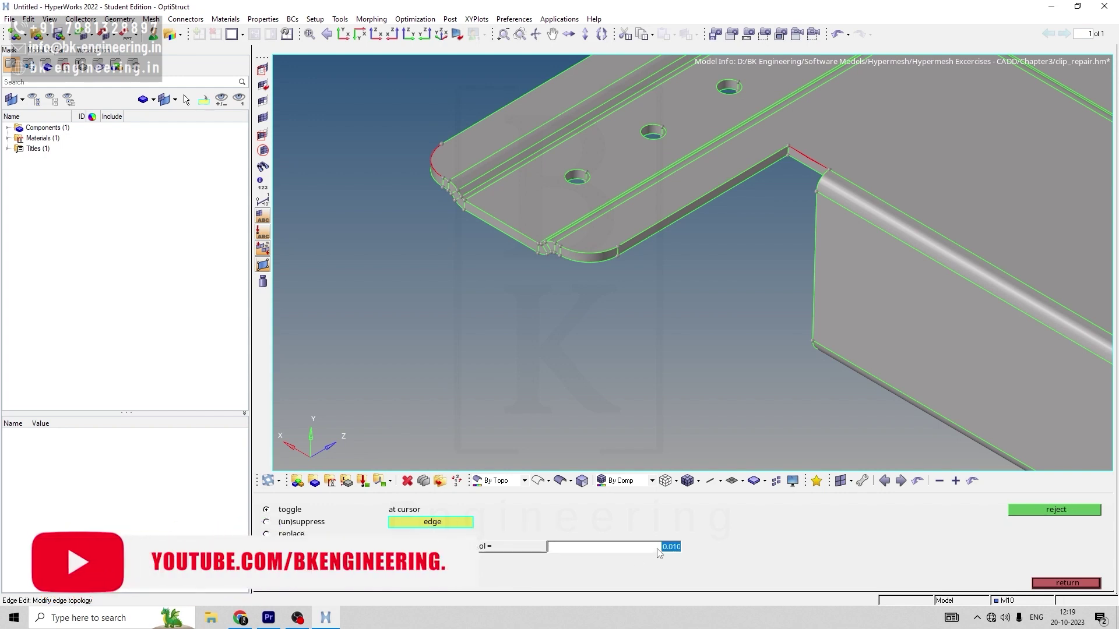
{"action": "type", "text": "1"}
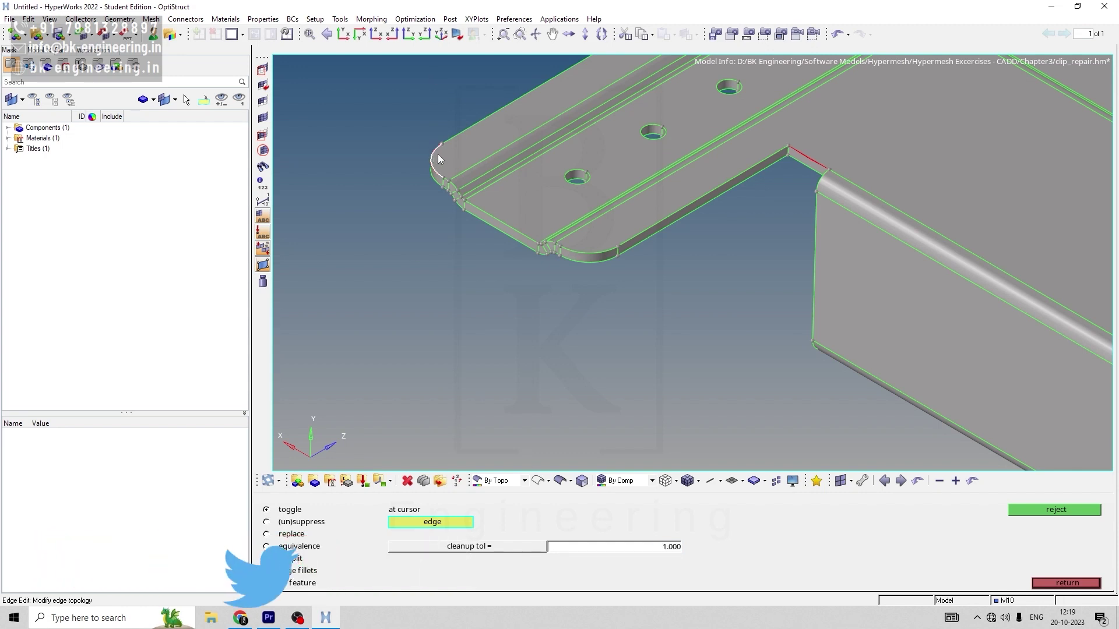
{"action": "left_click", "coordinate": [808, 160]}
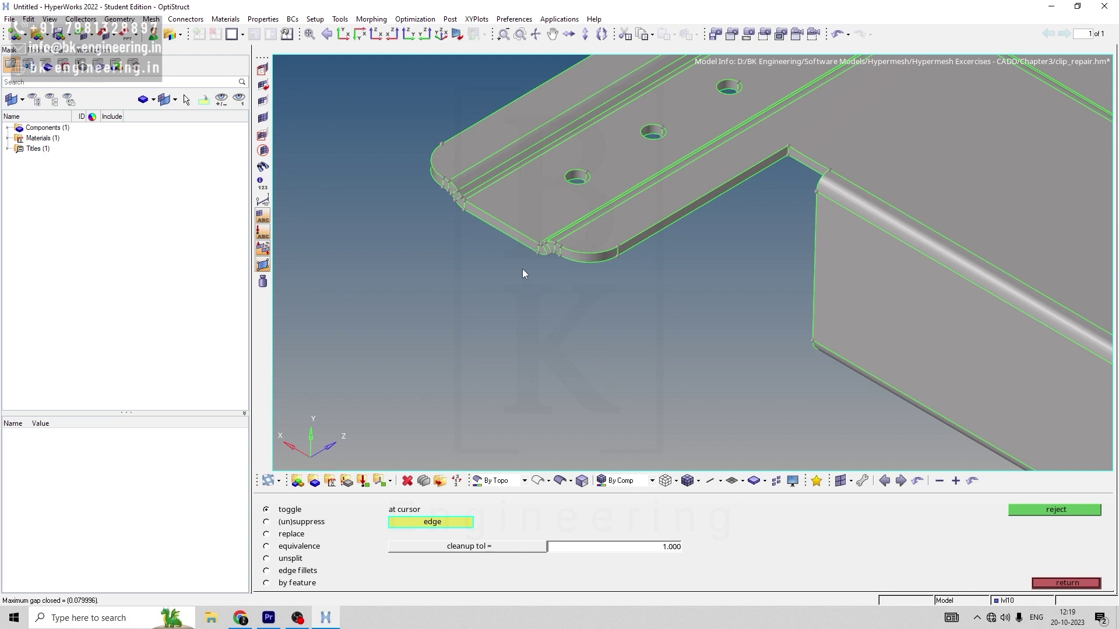
{"action": "key", "text": "f"}
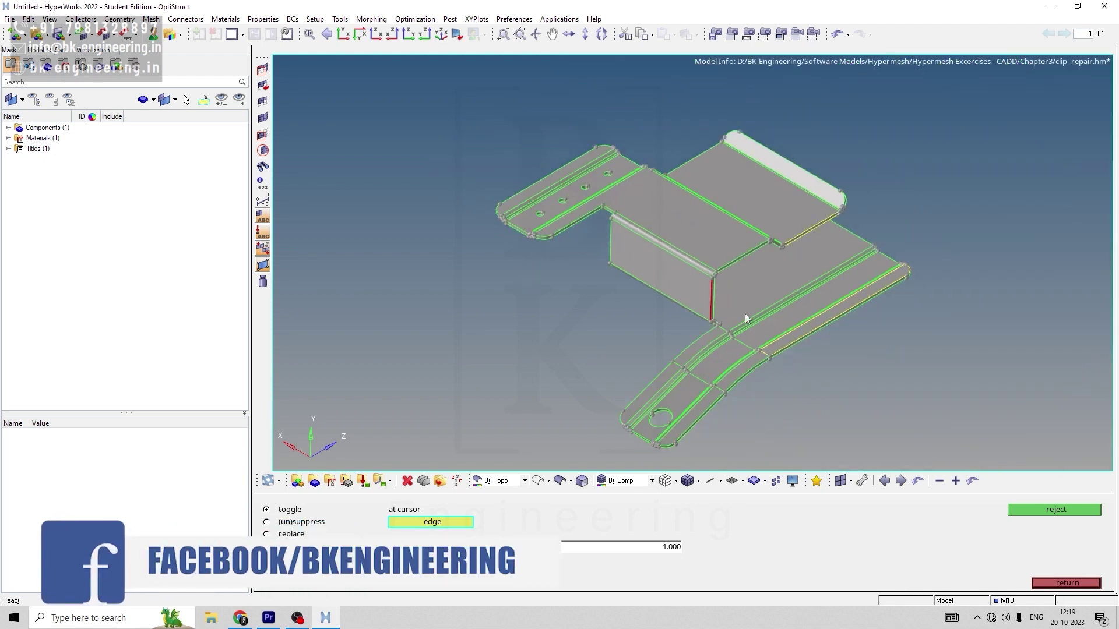
{"action": "scroll", "coordinate": [735, 286], "scroll_direction": "up", "scroll_amount": 6}
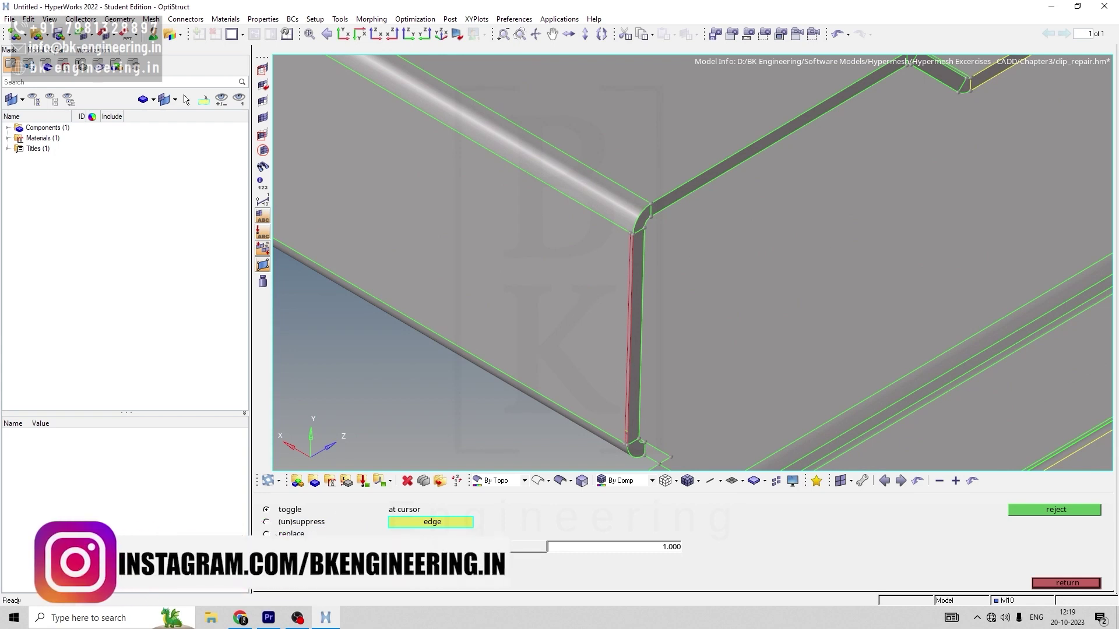
Replace the vertical wall's red free edge onto its partner at 0.200 tolerance, accepting the 0.2 gap
{"action": "left_click", "coordinate": [266, 534]}
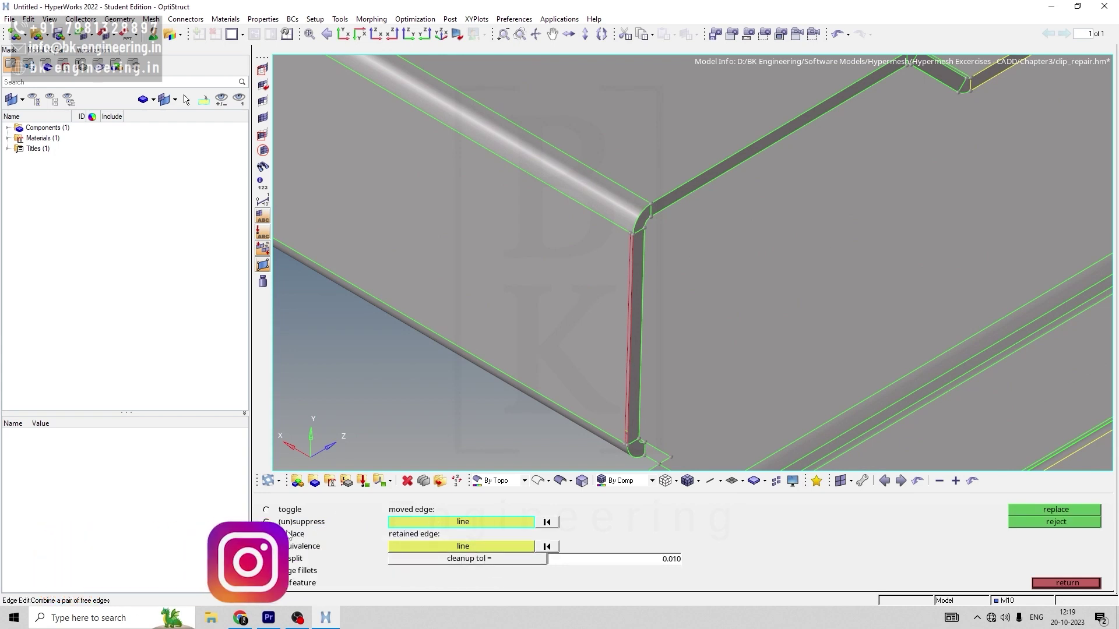
{"action": "left_click", "coordinate": [624, 428]}
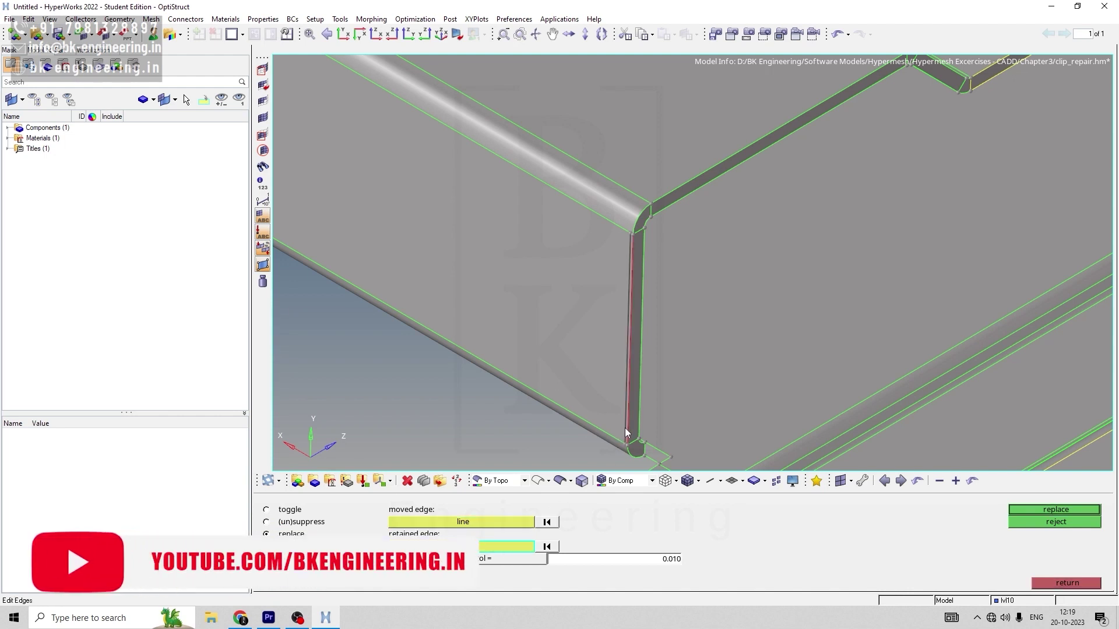
{"action": "left_click", "coordinate": [625, 429]}
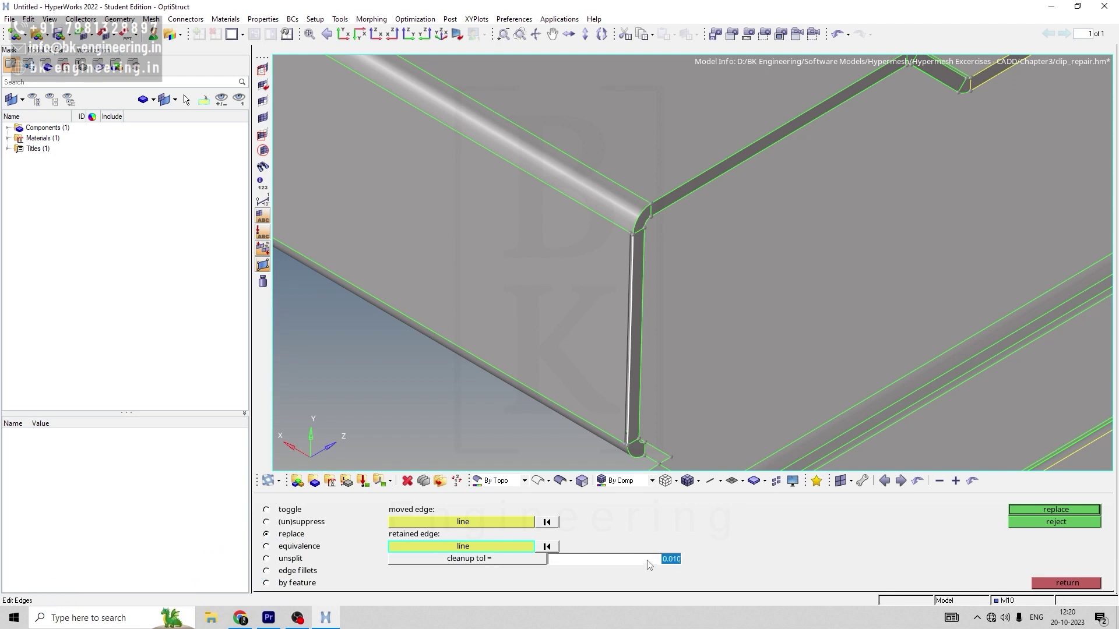
{"action": "key", "text": "Return"}
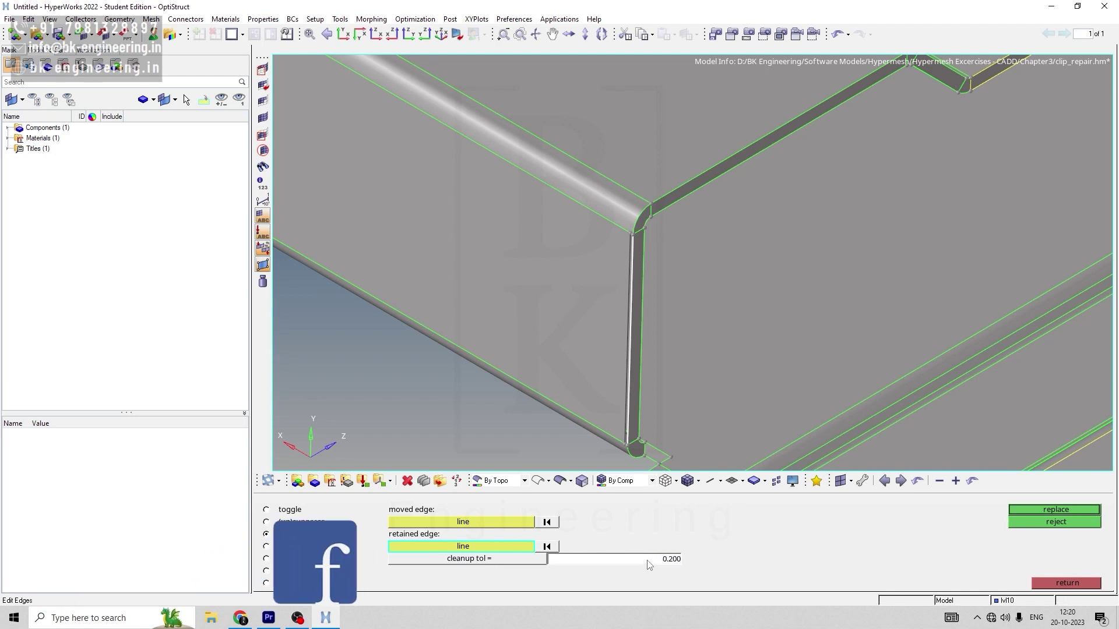
{"action": "left_click", "coordinate": [1047, 508]}
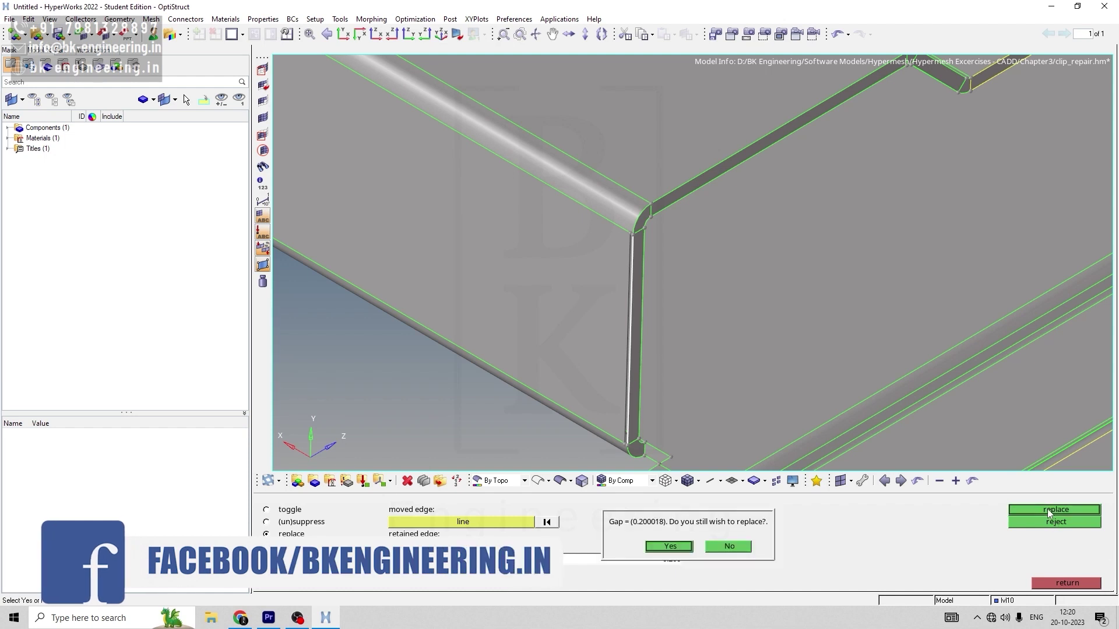
{"action": "left_click", "coordinate": [669, 546]}
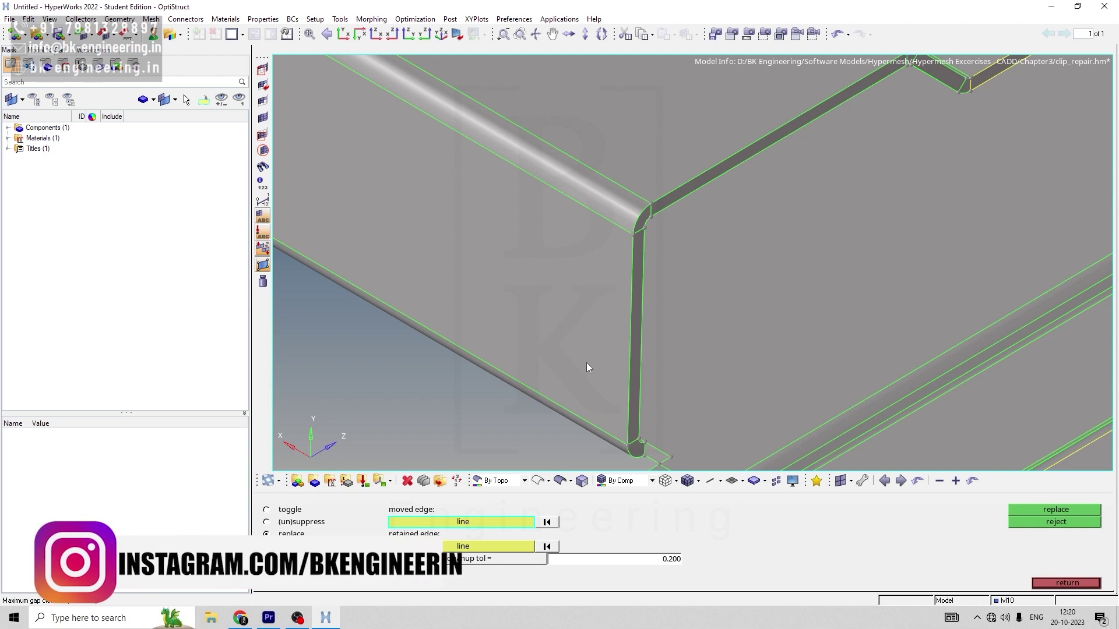
{"action": "scroll", "coordinate": [586, 362], "scroll_direction": "down", "scroll_amount": 5}
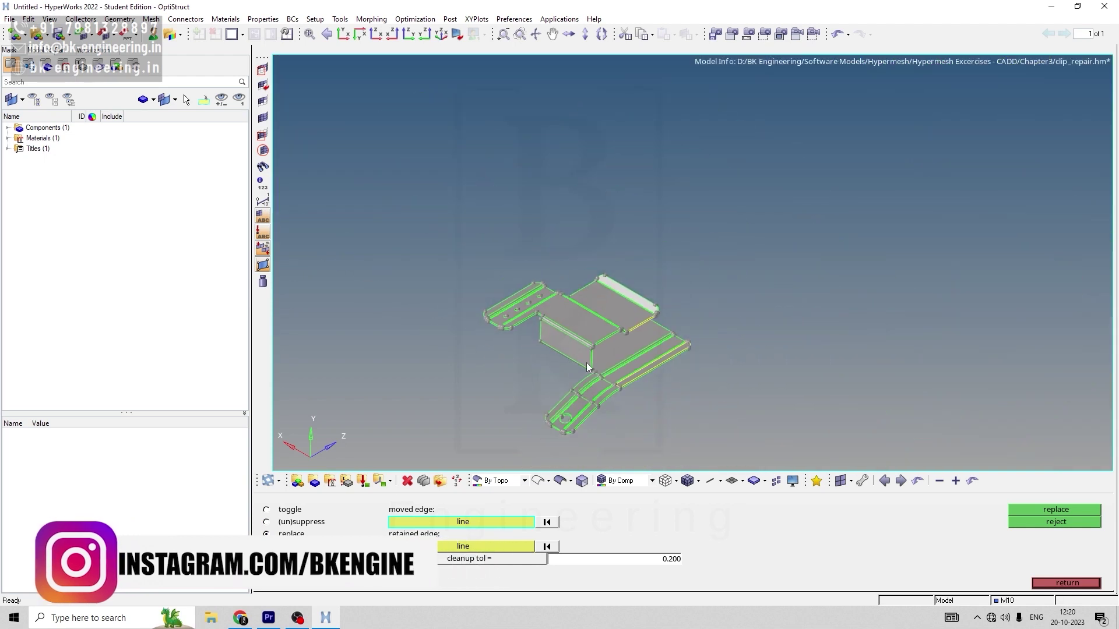
{"action": "scroll", "coordinate": [571, 444], "scroll_direction": "up", "scroll_amount": 4}
{"action": "scroll", "coordinate": [567, 442], "scroll_direction": "down", "scroll_amount": 1}
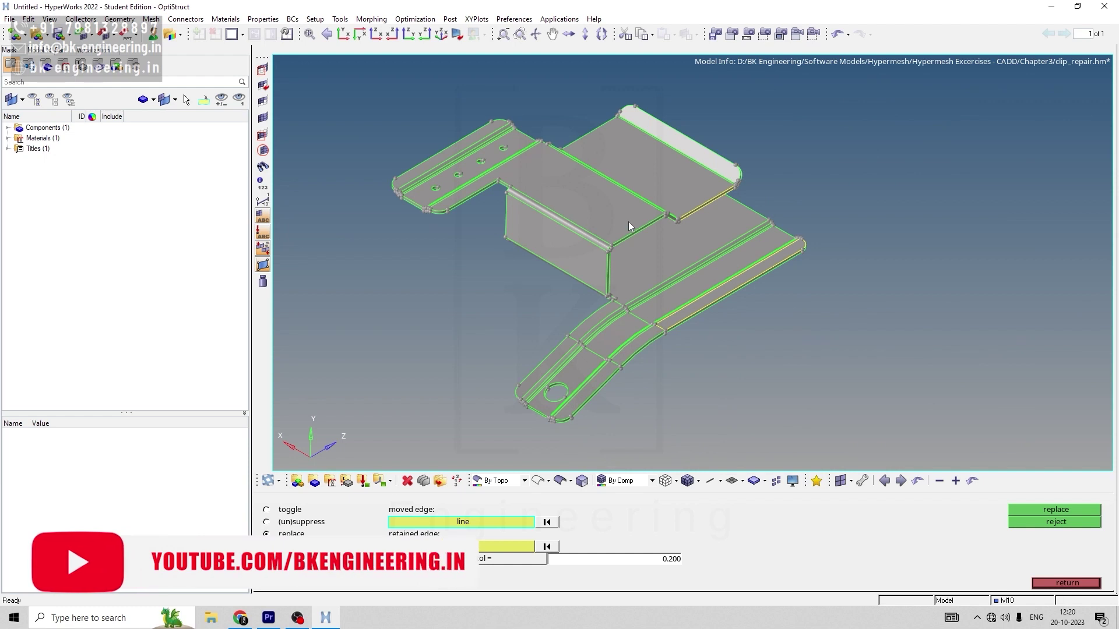
{"action": "left_click", "coordinate": [1061, 583]}
Scroll the training PDF to Step 9 on page 88 about deleting duplicate surfaces
{"action": "left_click", "coordinate": [240, 617]}
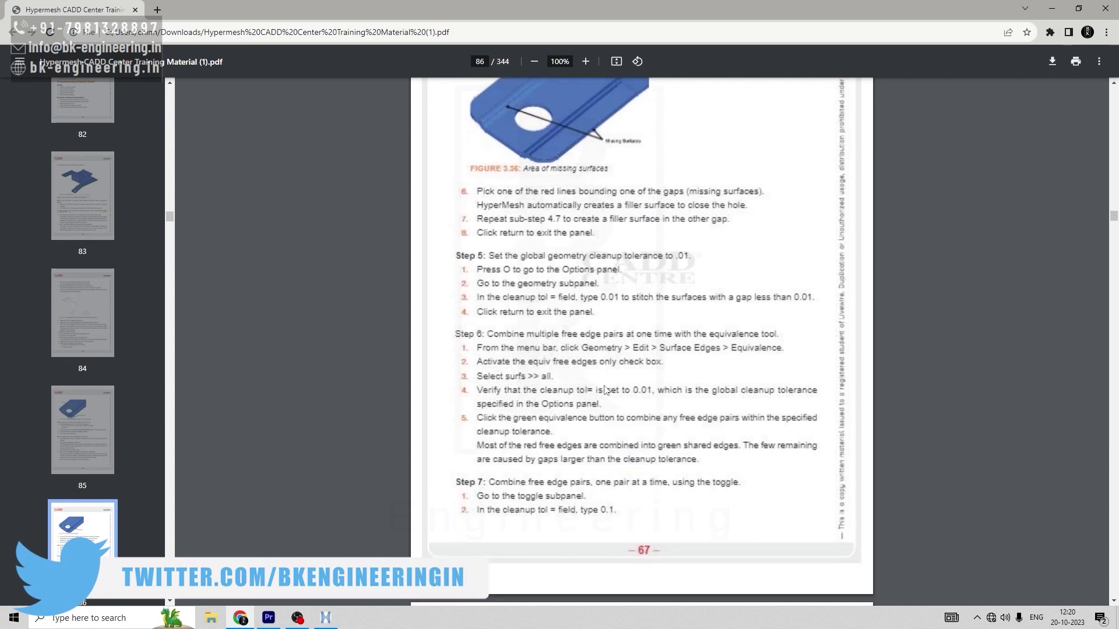
{"action": "scroll", "coordinate": [604, 389], "scroll_direction": "down", "scroll_amount": 5}
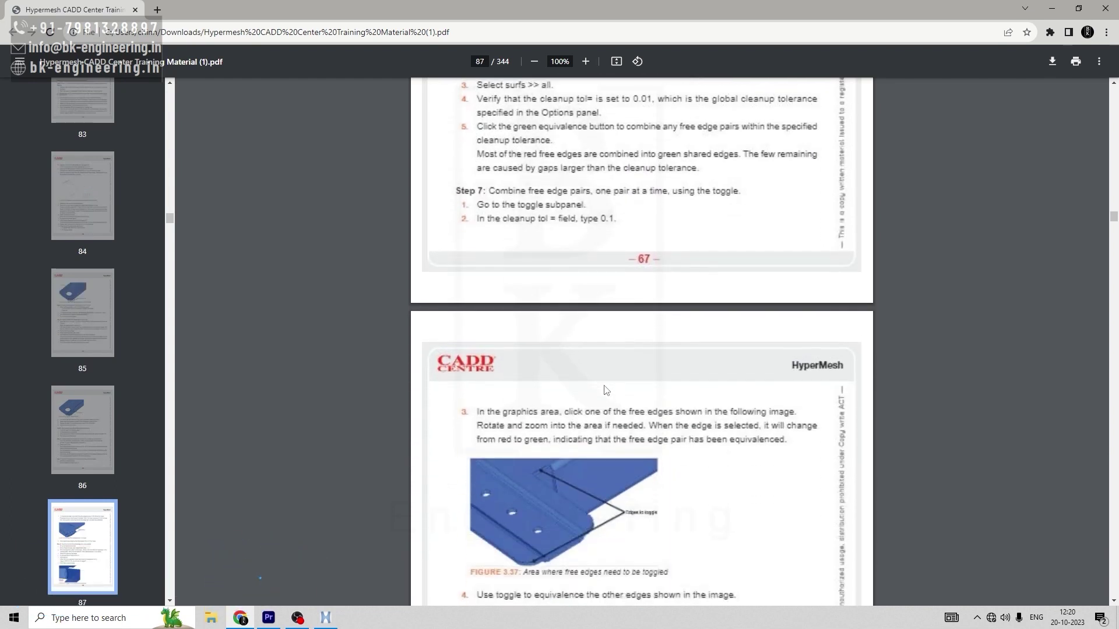
{"action": "scroll", "coordinate": [604, 390], "scroll_direction": "down", "scroll_amount": 7}
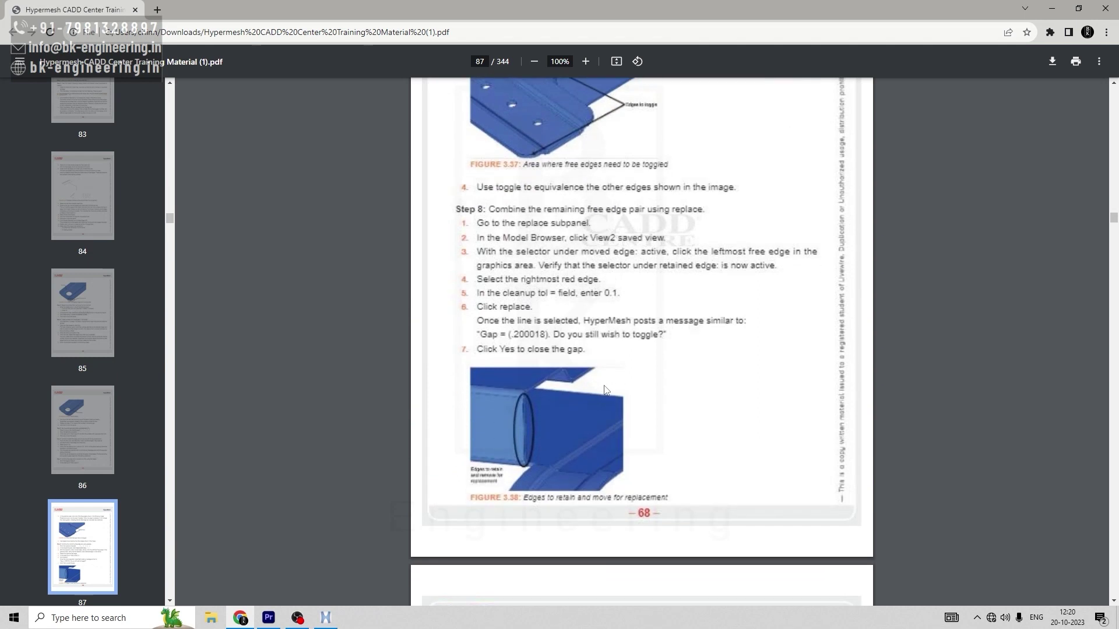
{"action": "scroll", "coordinate": [604, 390], "scroll_direction": "down", "scroll_amount": 6}
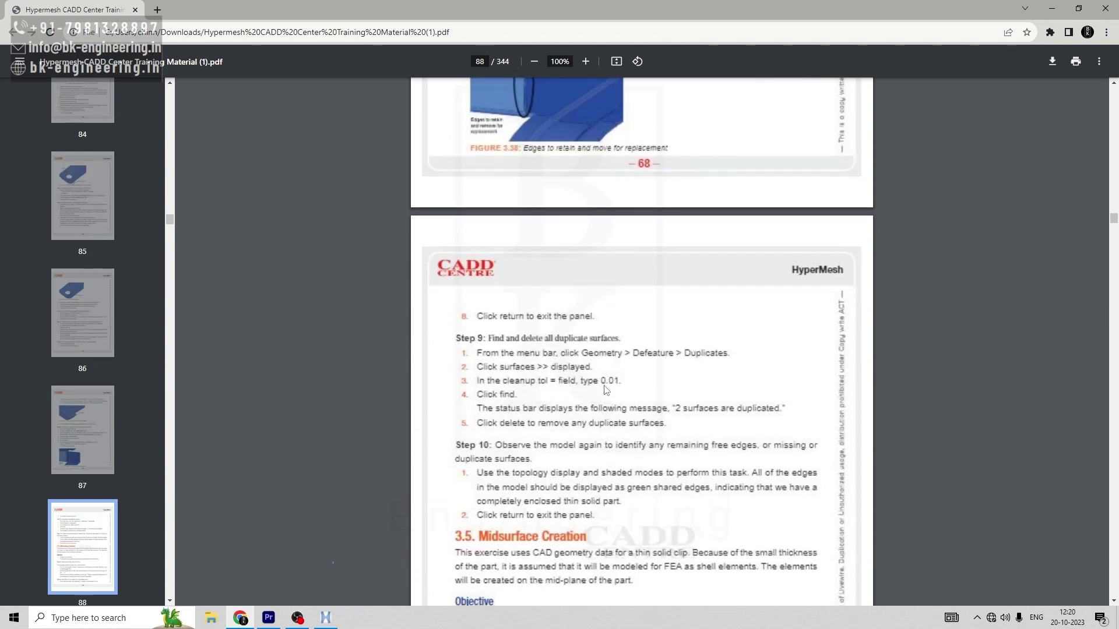
{"action": "left_click", "coordinate": [327, 619]}
Find duplicates among all surfaces in Defeature and delete the 2 duplicated surfaces found
{"action": "left_click", "coordinate": [651, 534]}
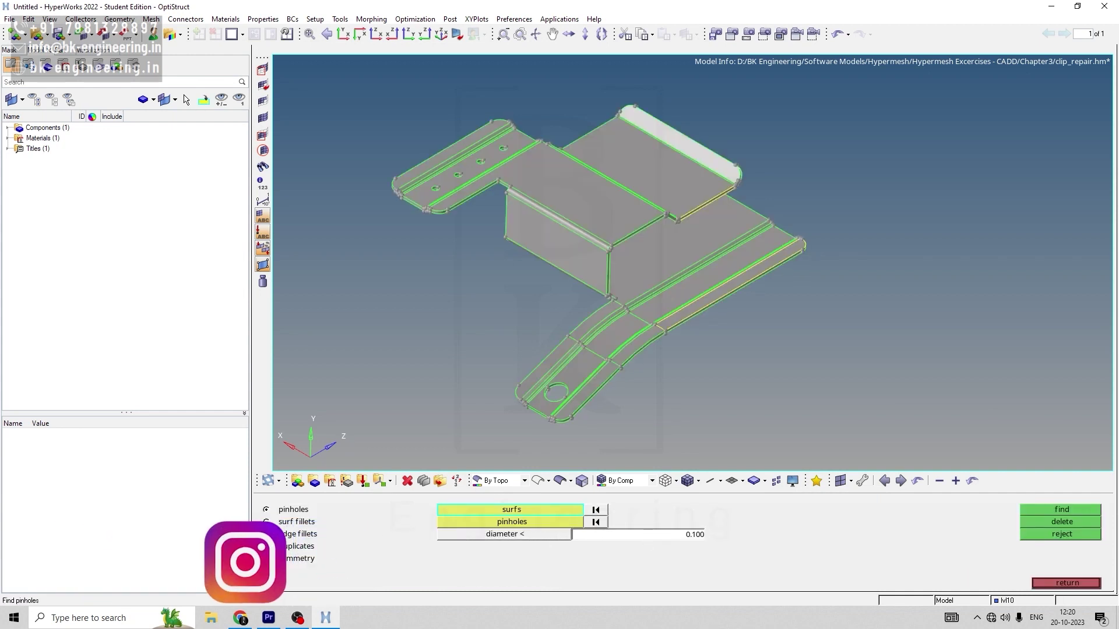
{"action": "left_click", "coordinate": [291, 545]}
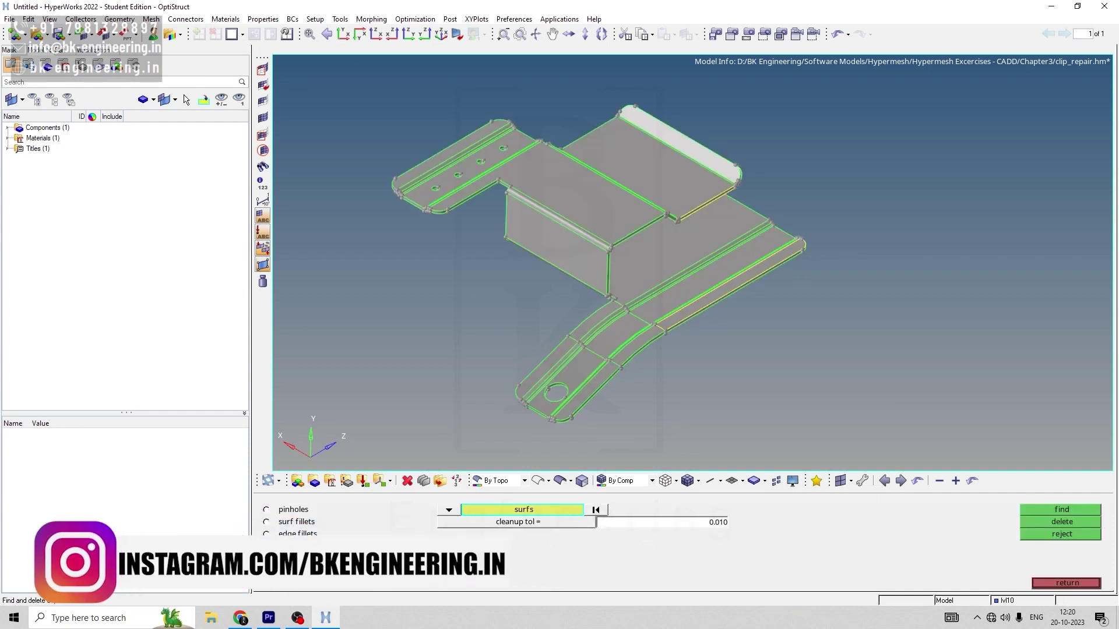
{"action": "left_click", "coordinate": [503, 510]}
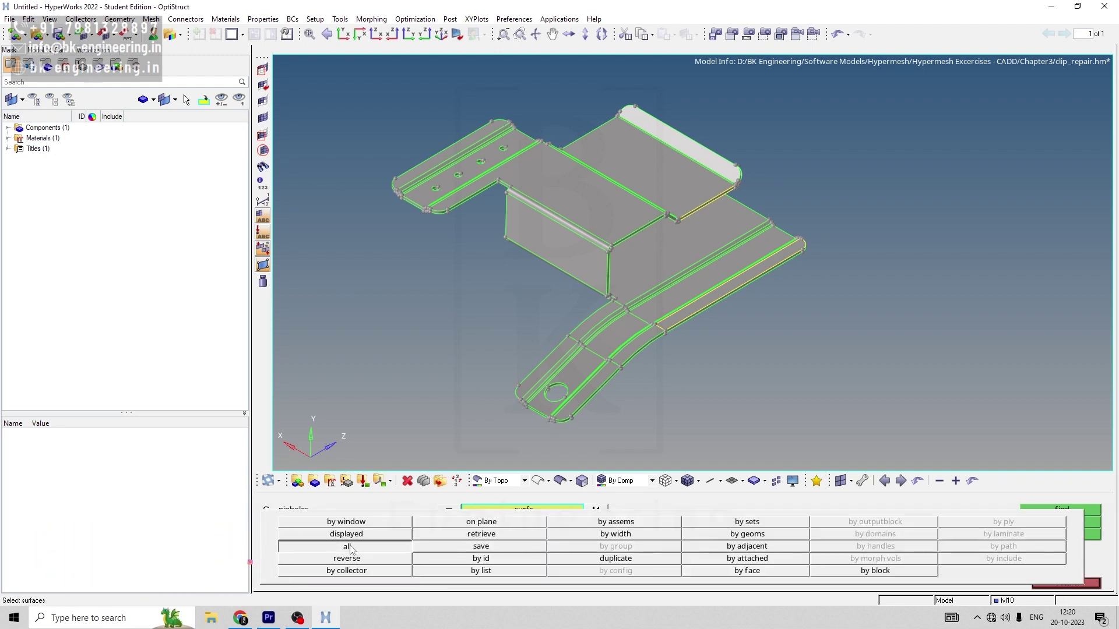
{"action": "left_click", "coordinate": [352, 548]}
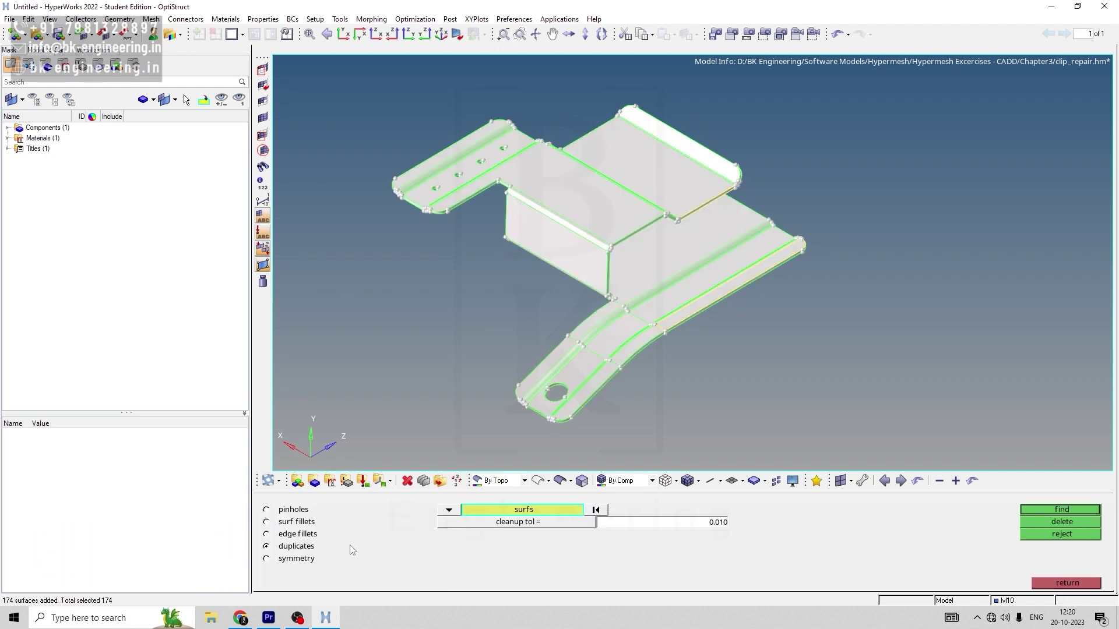
{"action": "left_click", "coordinate": [1070, 510]}
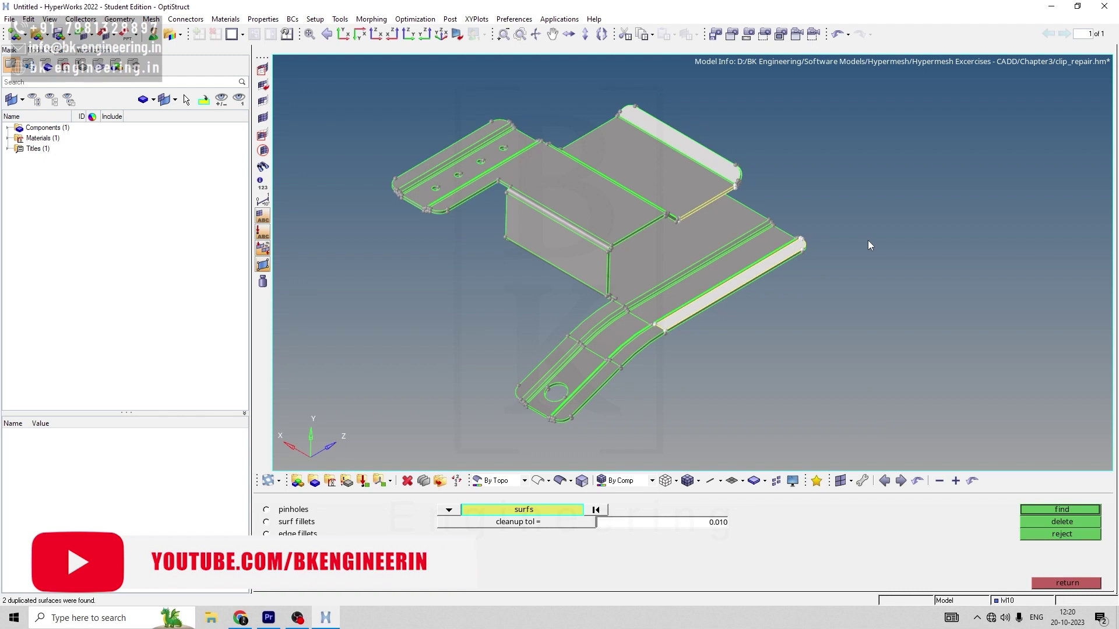
{"action": "left_click_drag", "start_coordinate": [868, 241], "coordinate": [809, 253], "text": "ctrl"}
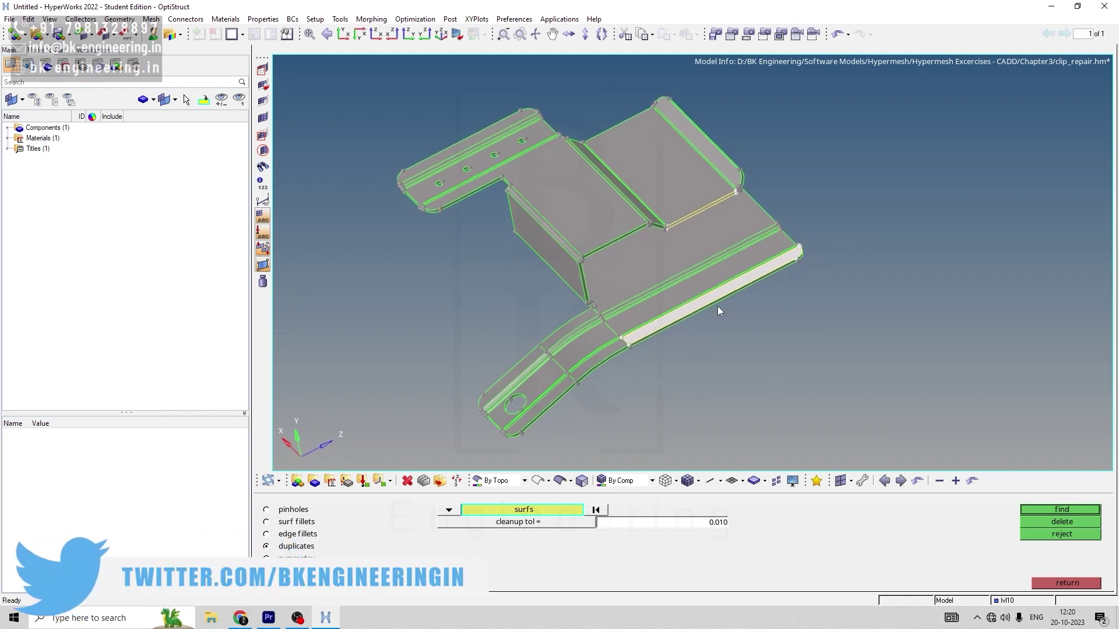
{"action": "left_click", "coordinate": [1056, 520]}
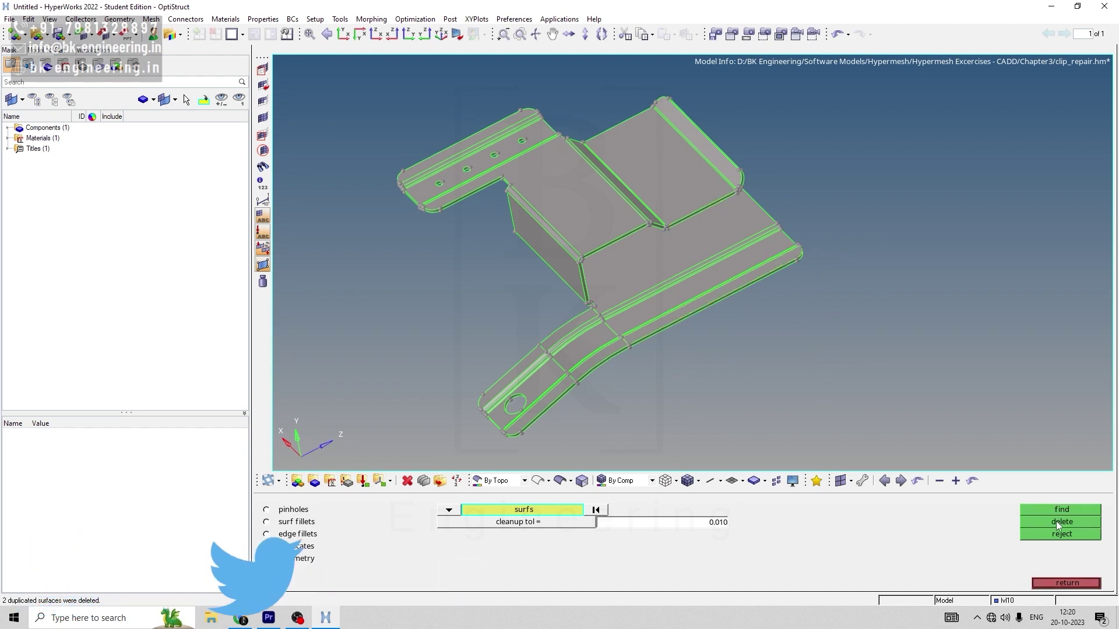
{"action": "left_click", "coordinate": [1054, 583]}
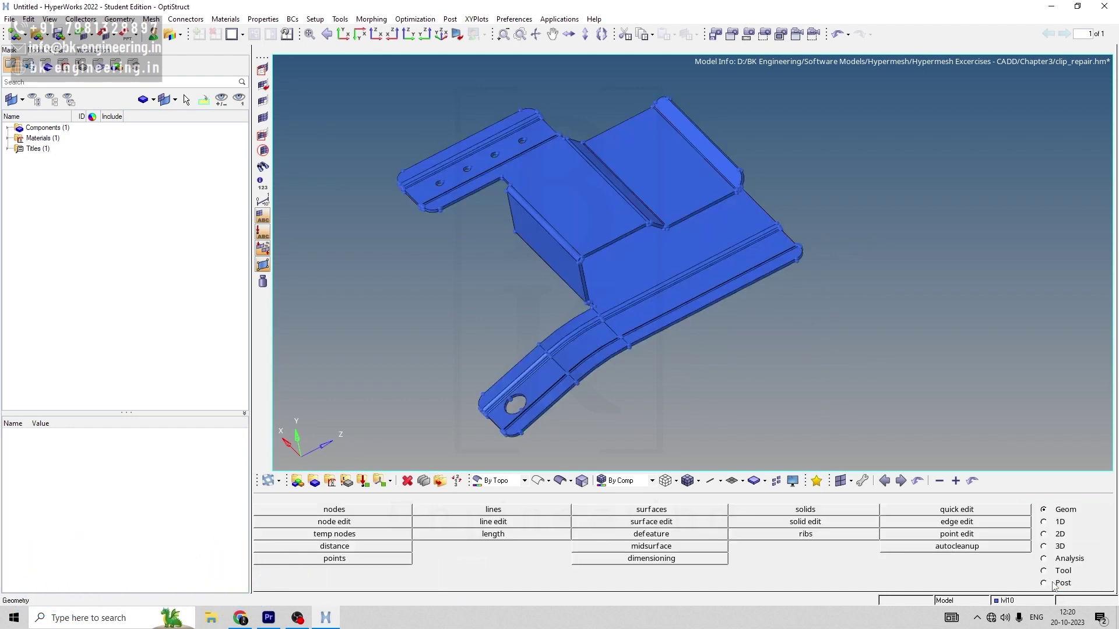
Colour the clip by topology and rotate it to confirm all edges are green and shared
{"action": "left_click", "coordinate": [579, 483]}
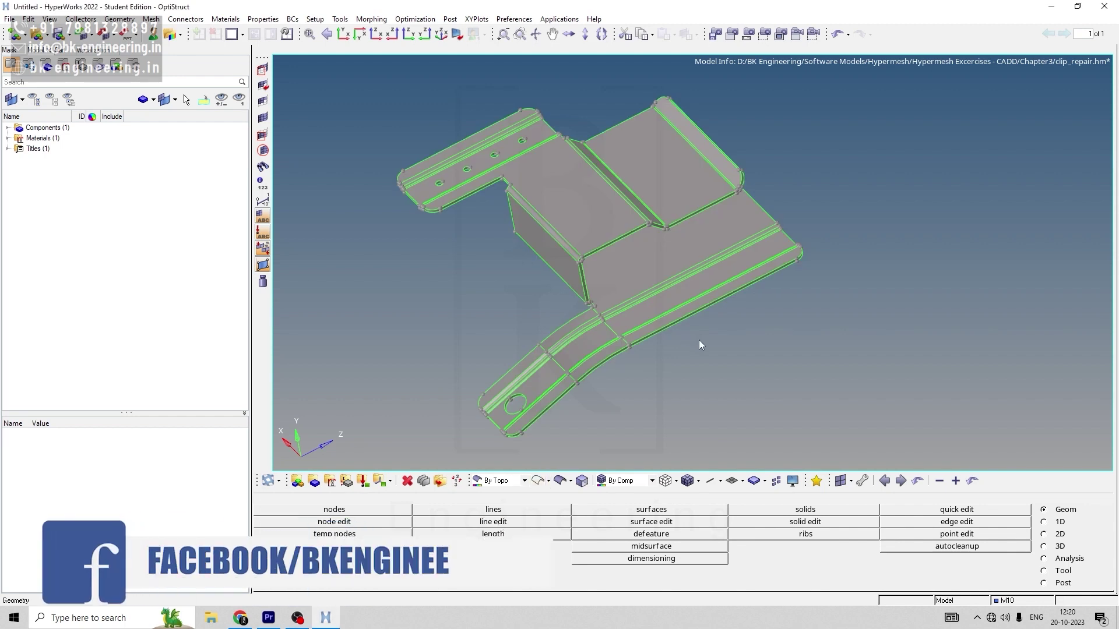
{"action": "left_click_drag", "start_coordinate": [699, 346], "coordinate": [760, 326], "text": "ctrl"}
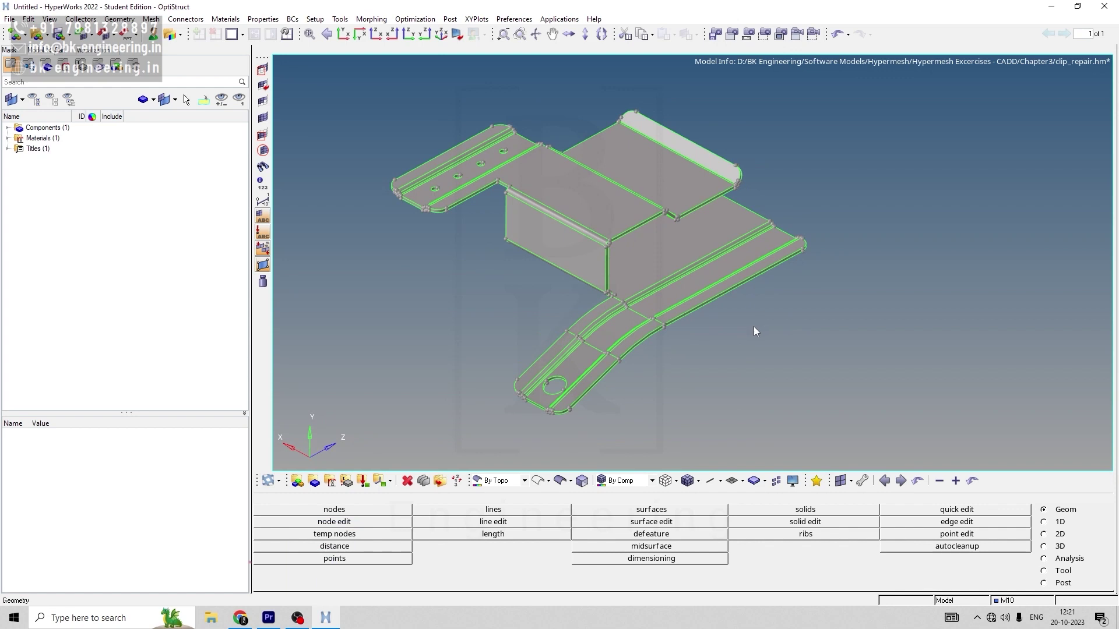